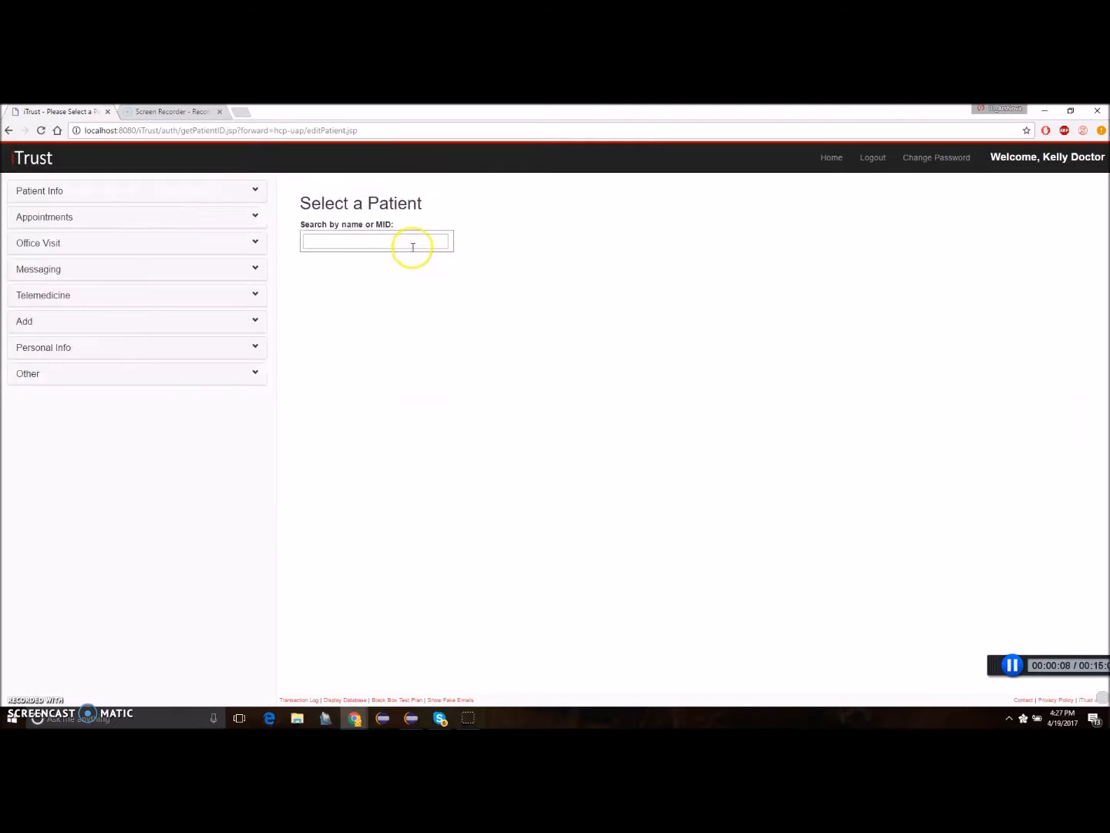
Find the patient by MID, open the patient's Obstetrics Info and change the obstetrics eligibility to true.
type("21")
left_click(500, 280)
left_click(787, 193)
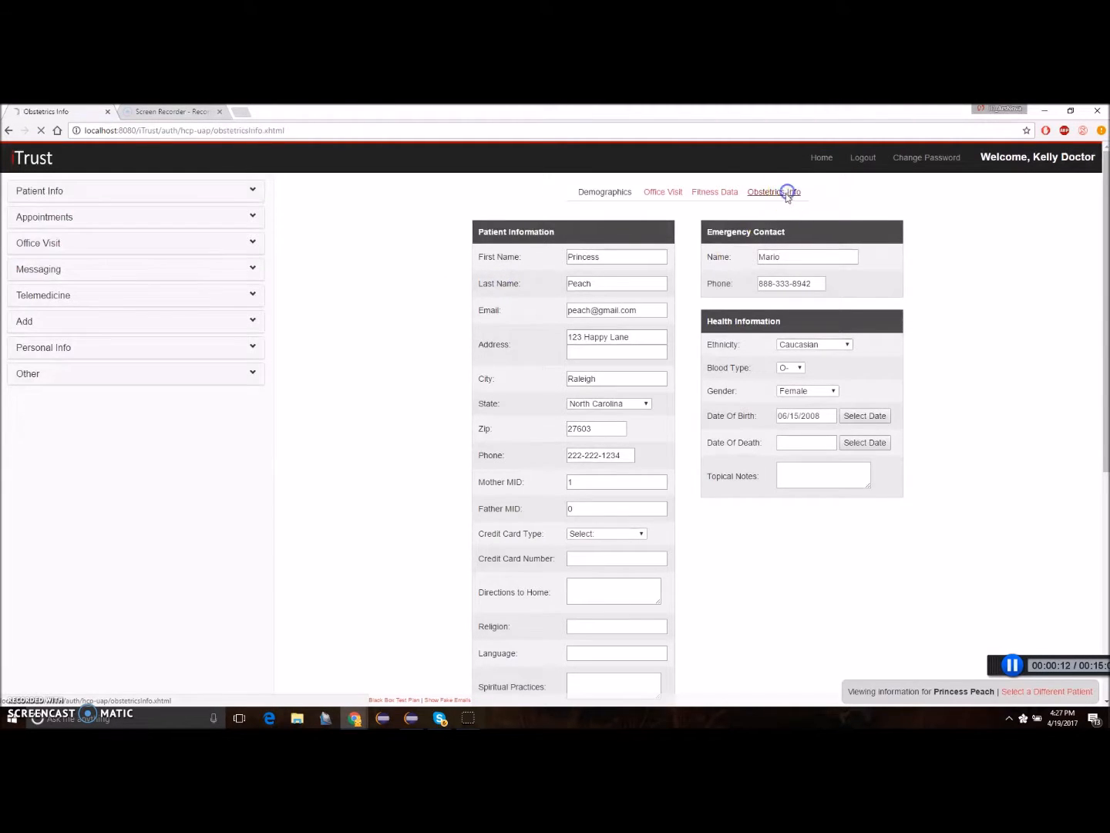
left_click(376, 283)
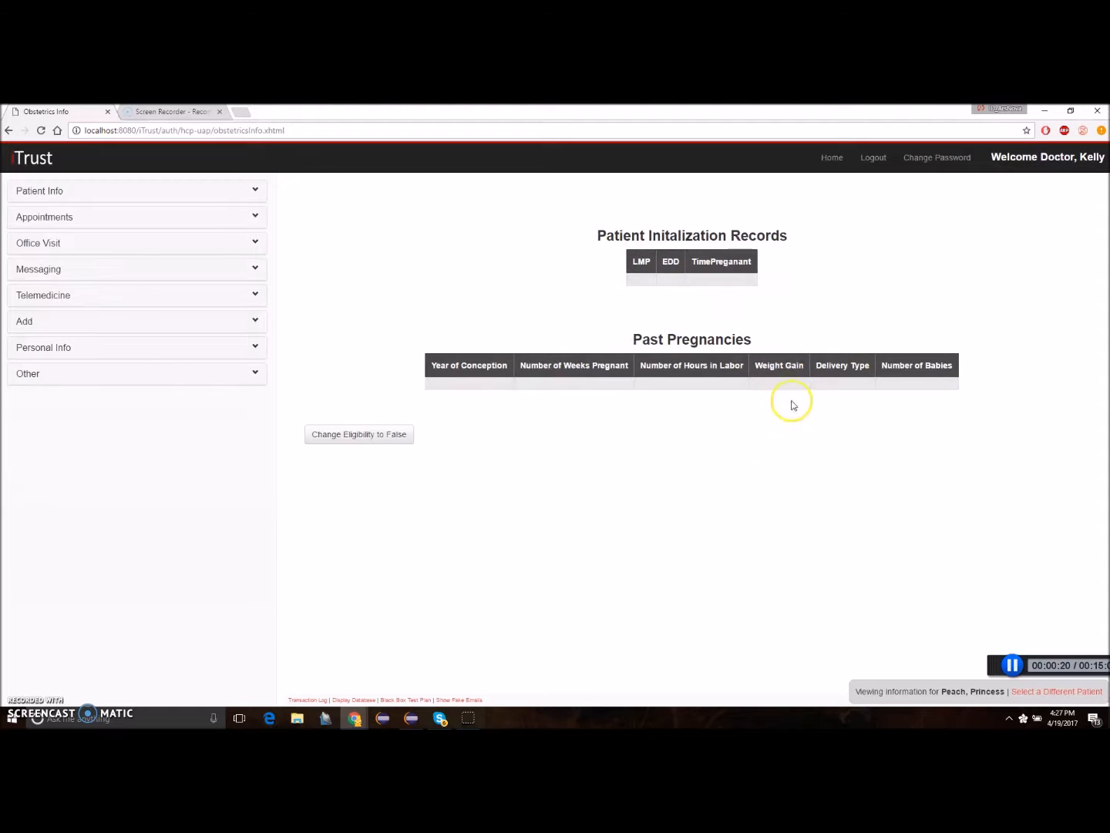
Log out of the current doctor's account and log in as the sample user ObHCP0.
left_click(869, 162)
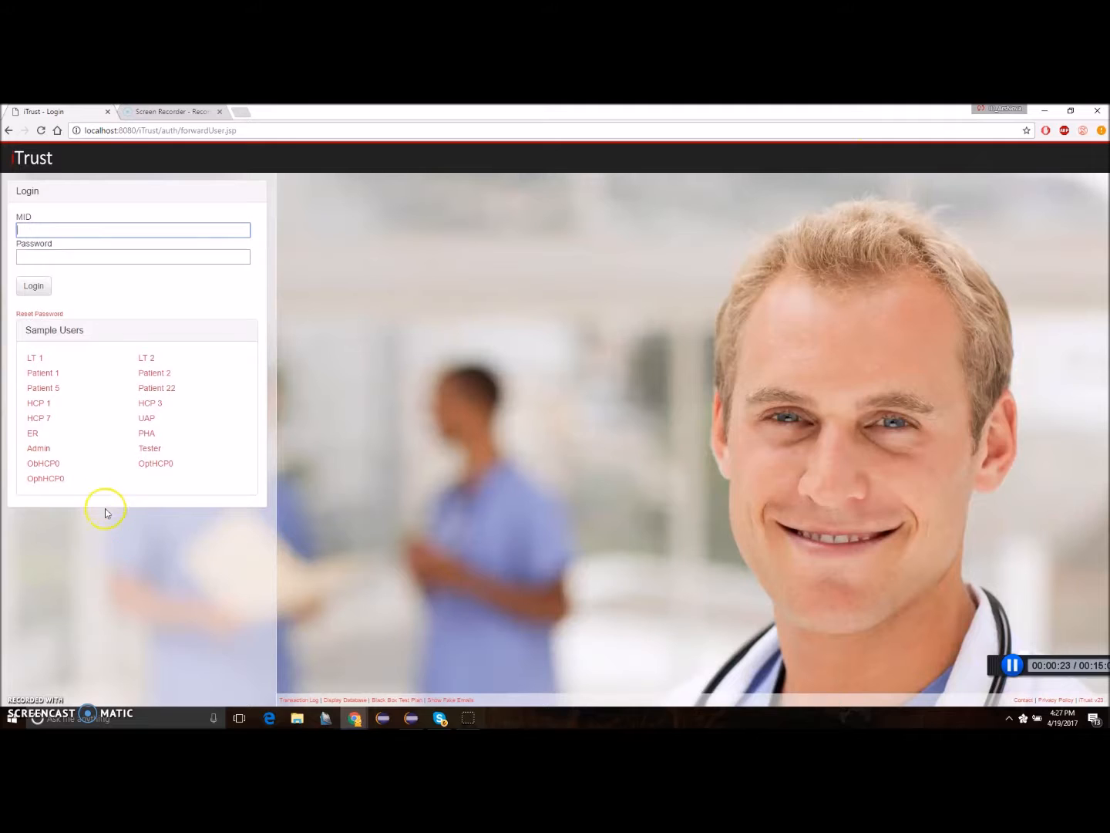
left_click(43, 462)
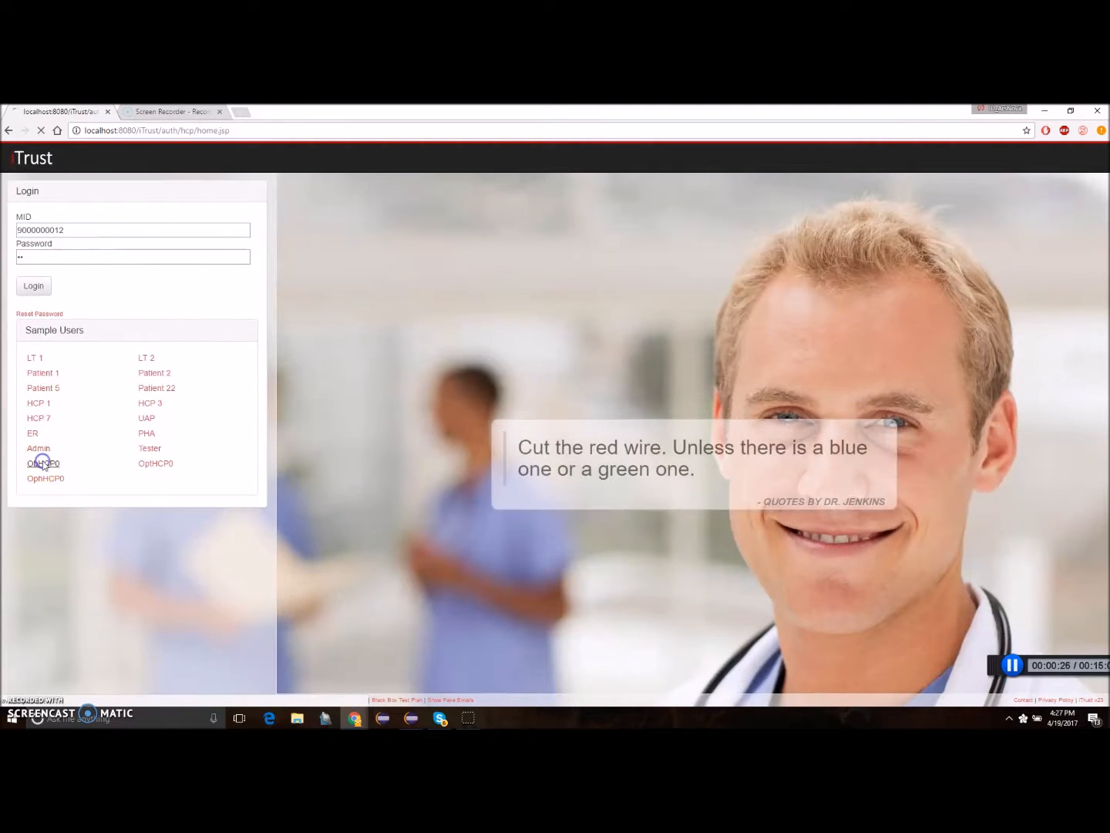
Look up the same patient's information by MID and display the Obstetrics Info with the patient set as eligible.
left_click(198, 189)
left_click(23, 222)
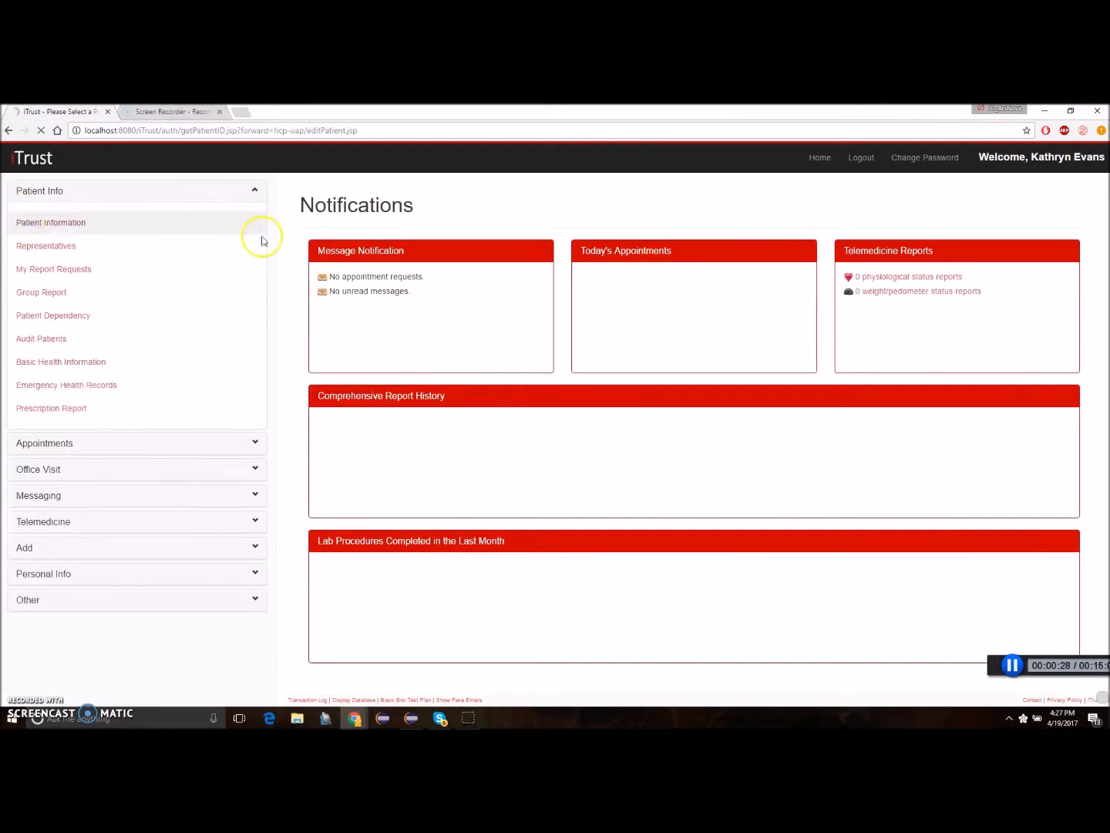
left_click(384, 242)
type("21")
left_click(503, 276)
left_click(798, 198)
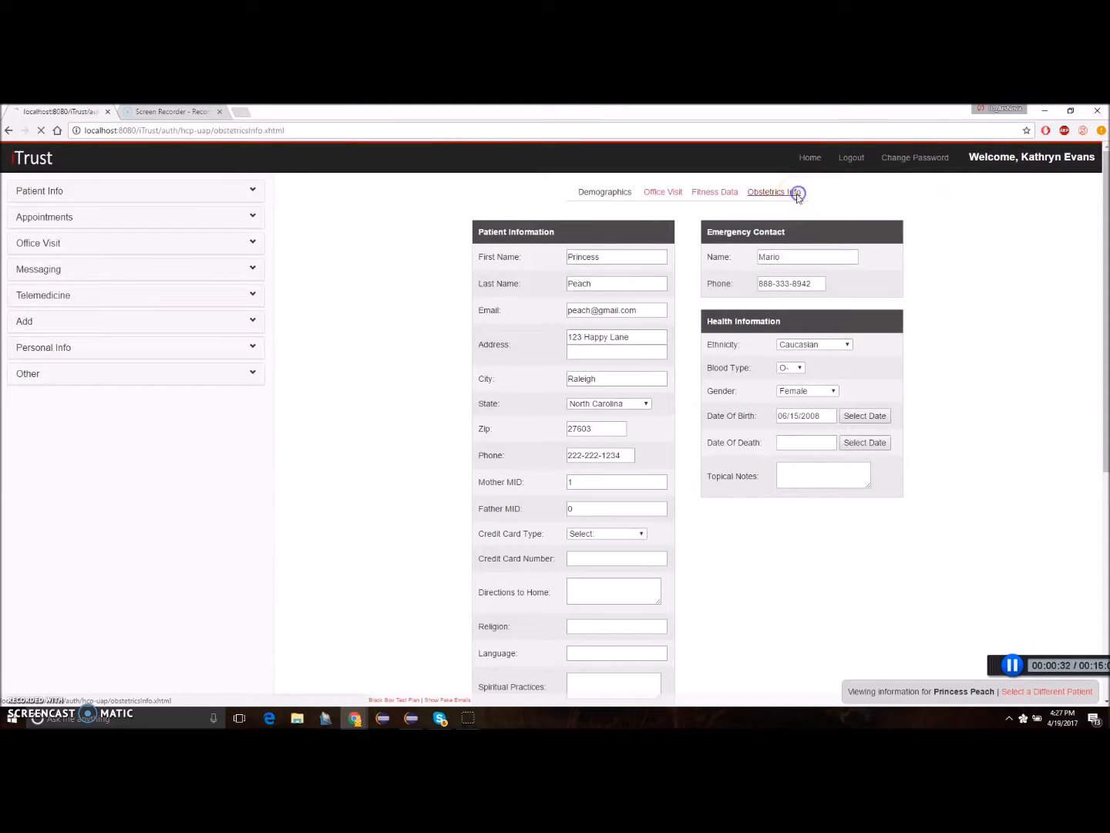
left_click(391, 283)
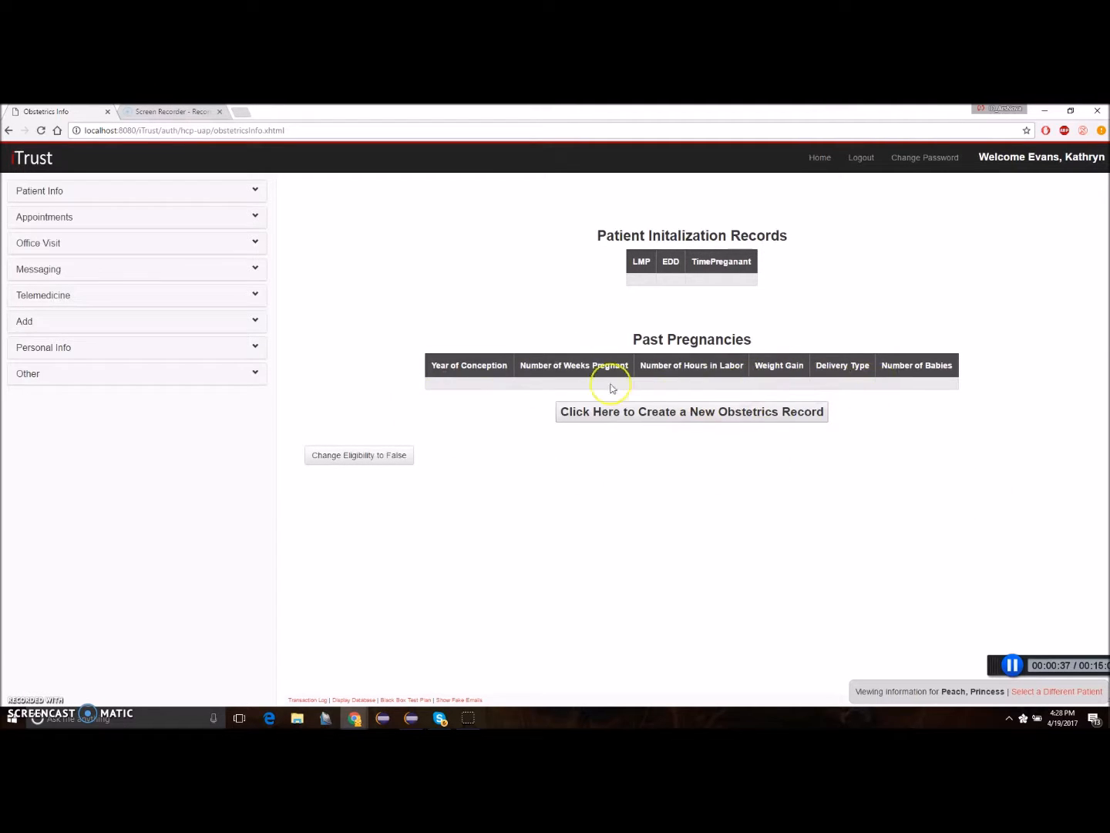
Create a new obstetrics record with last menstrual period 07/21/2016 and current weight 120, and save it.
left_click(692, 412)
left_click(325, 274)
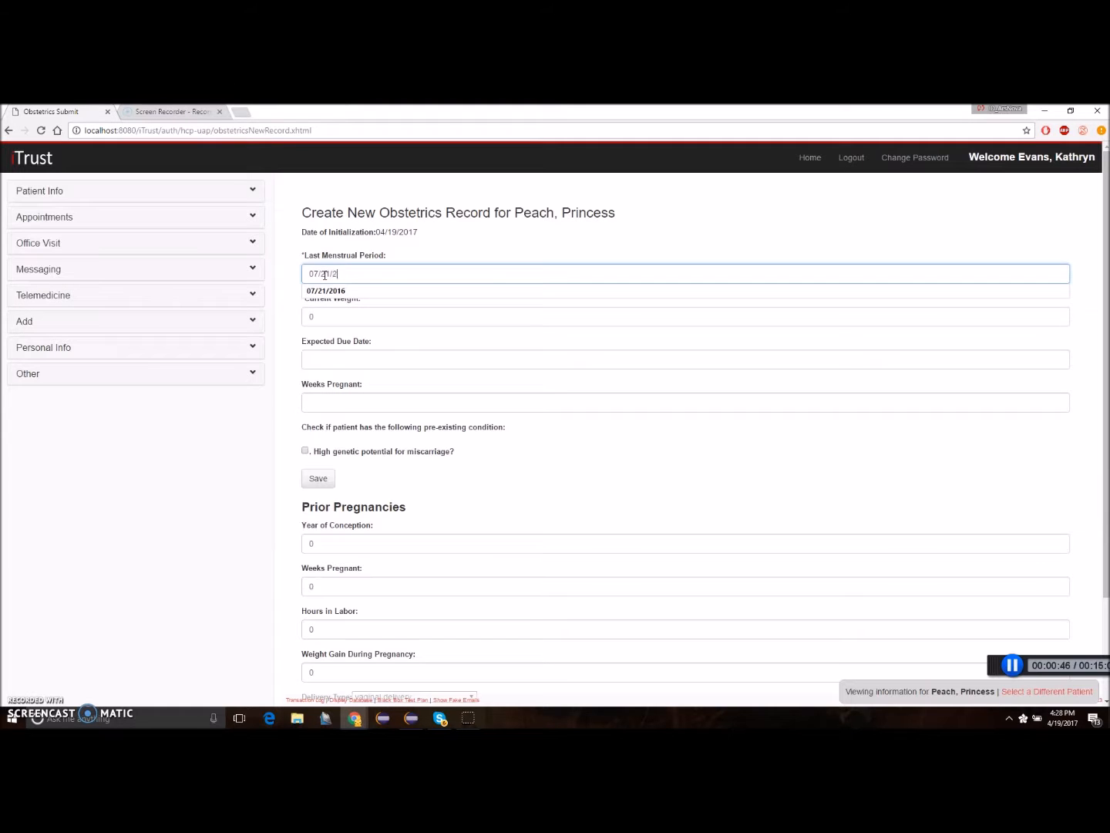
left_click(347, 317)
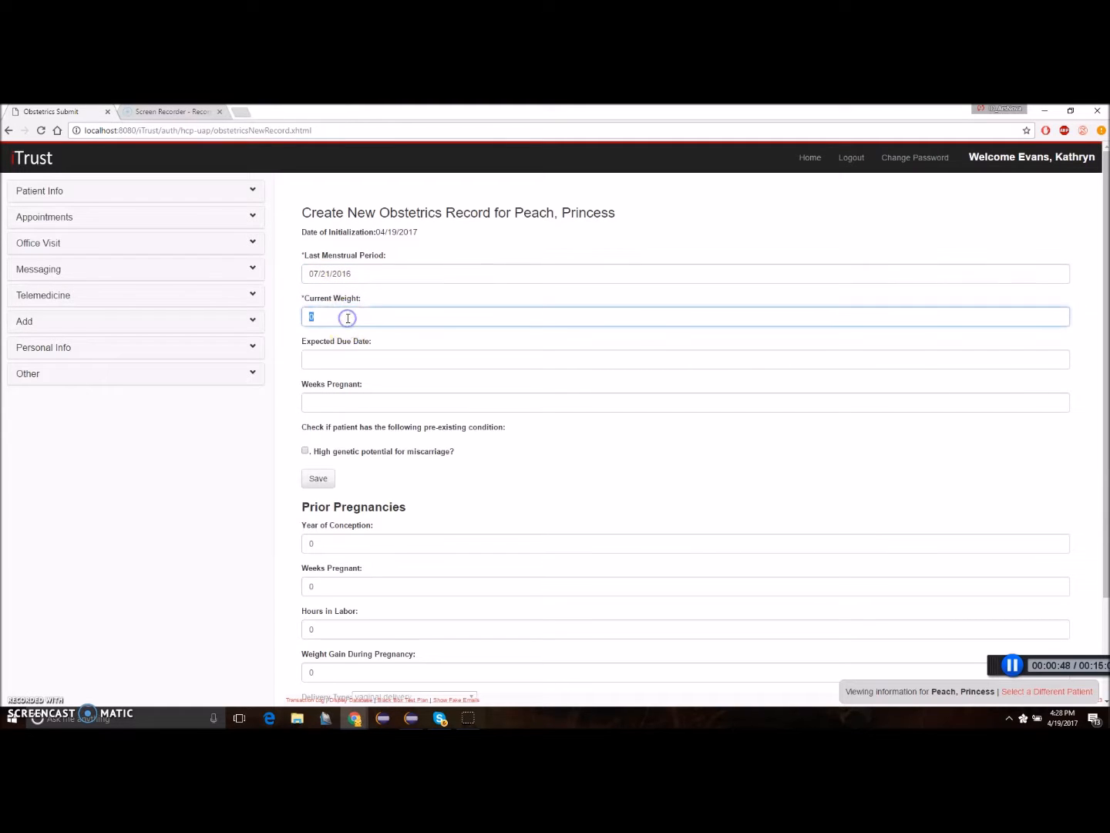
left_click(318, 333)
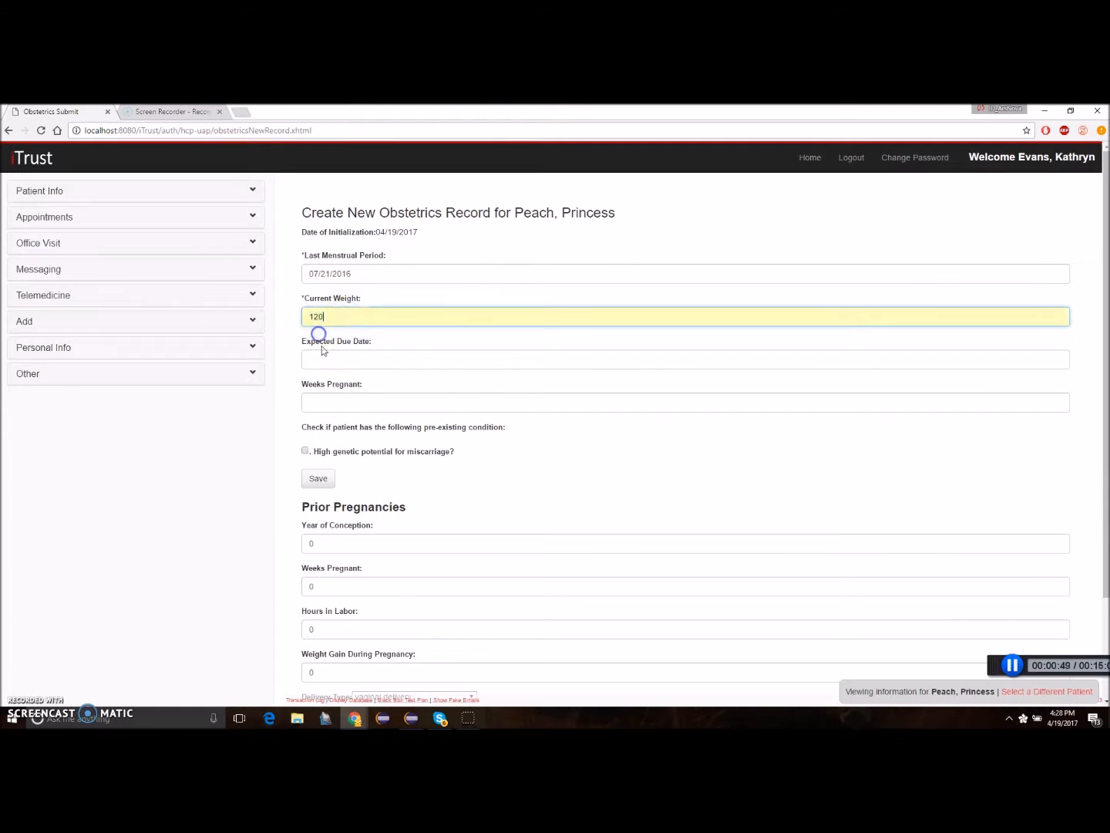
left_click(324, 478)
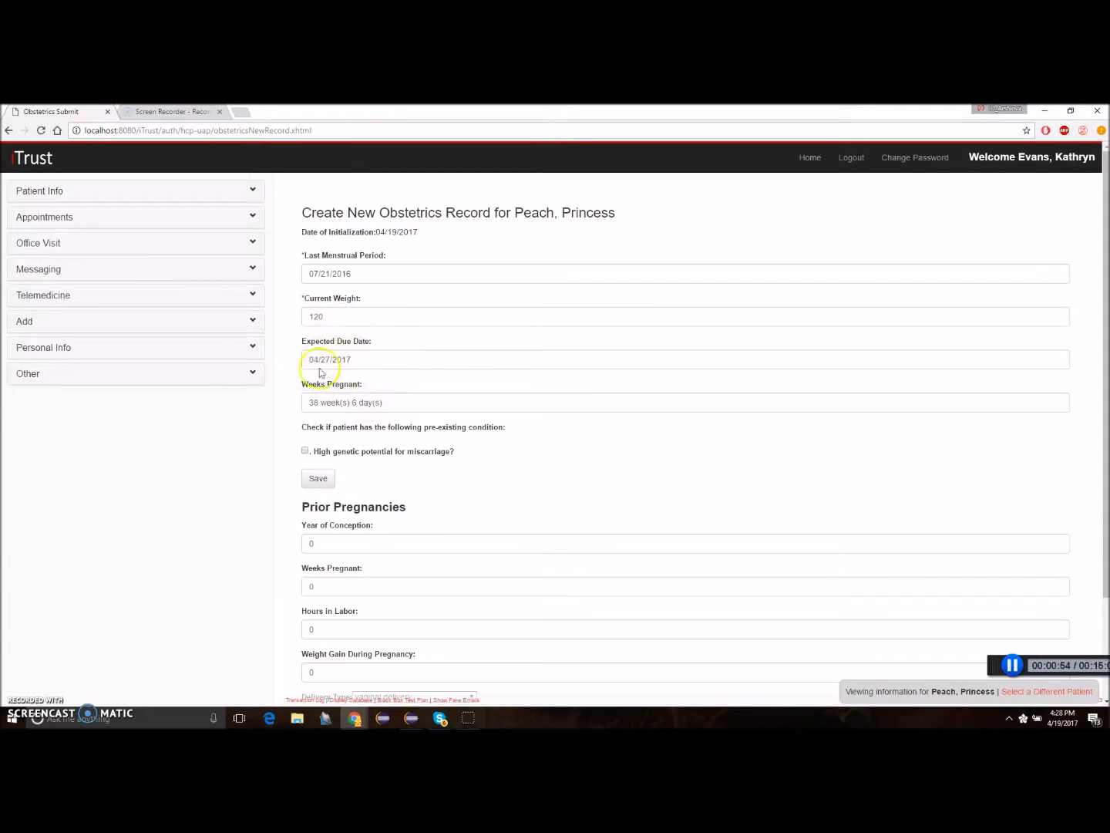
Try to save a prior pregnancy with conception year 2000, 38 weeks pregnant, -3 hours in labor, weight gain 20 and multiple count 1.
scroll(370, 552, "down", 2)
double_click(330, 421)
left_click(316, 433)
double_click(323, 463)
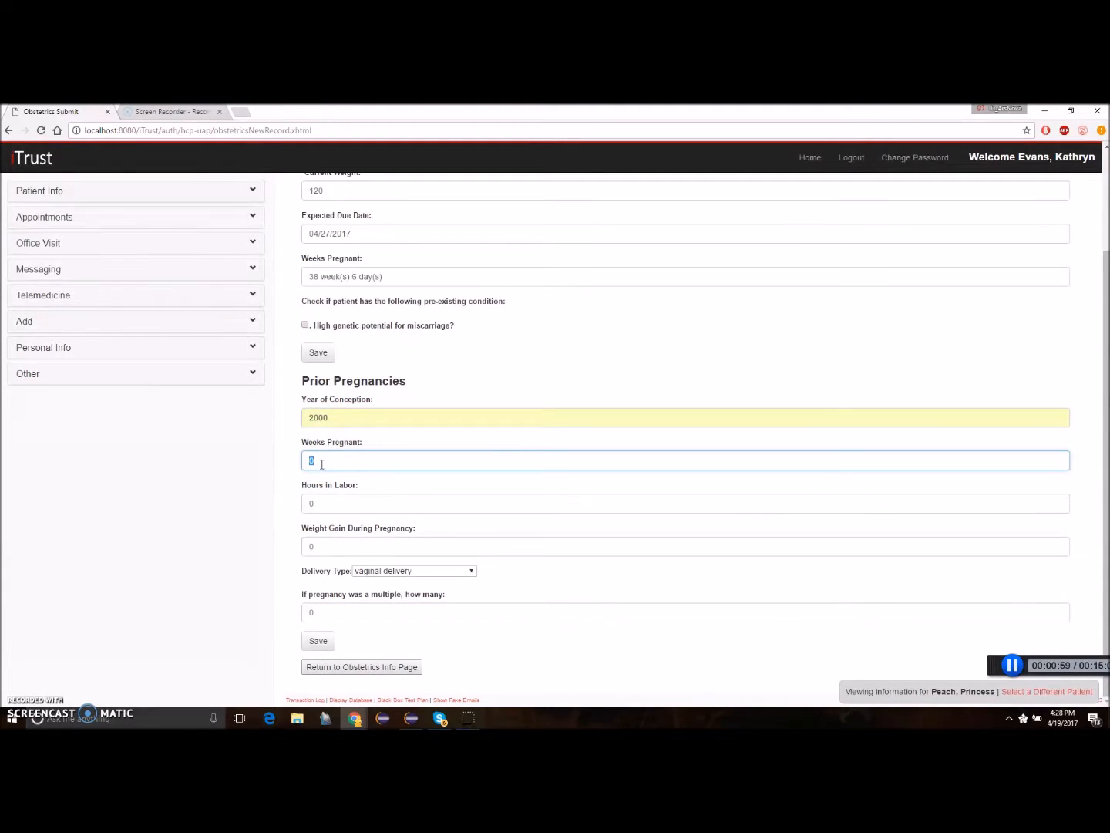
left_click(313, 475)
double_click(326, 505)
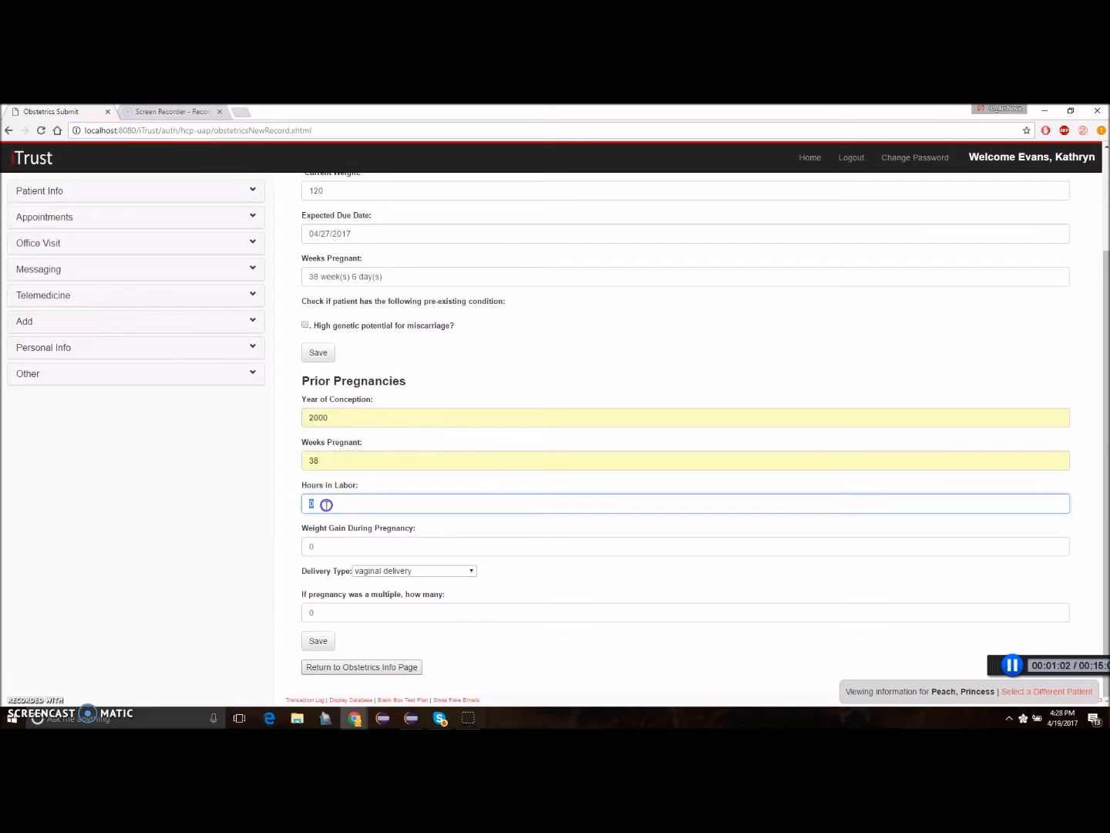
type("-3")
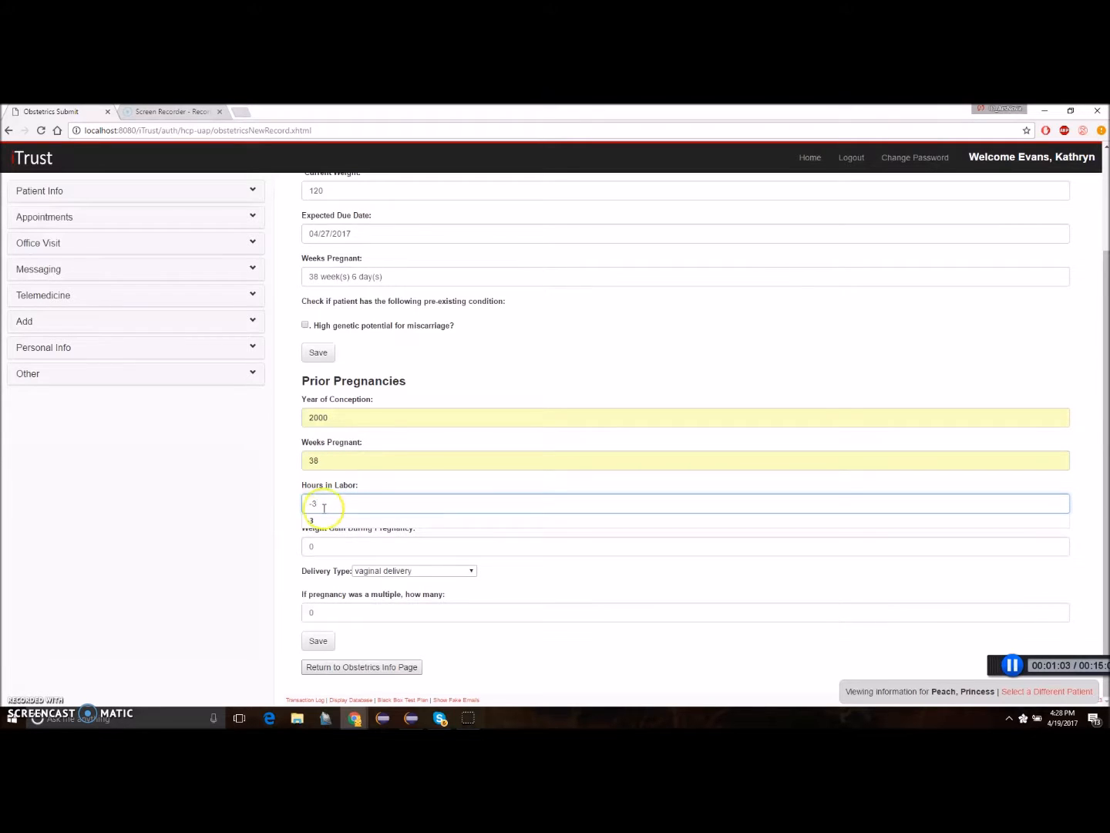
left_click(324, 546)
type("20")
left_click(331, 613)
type("1")
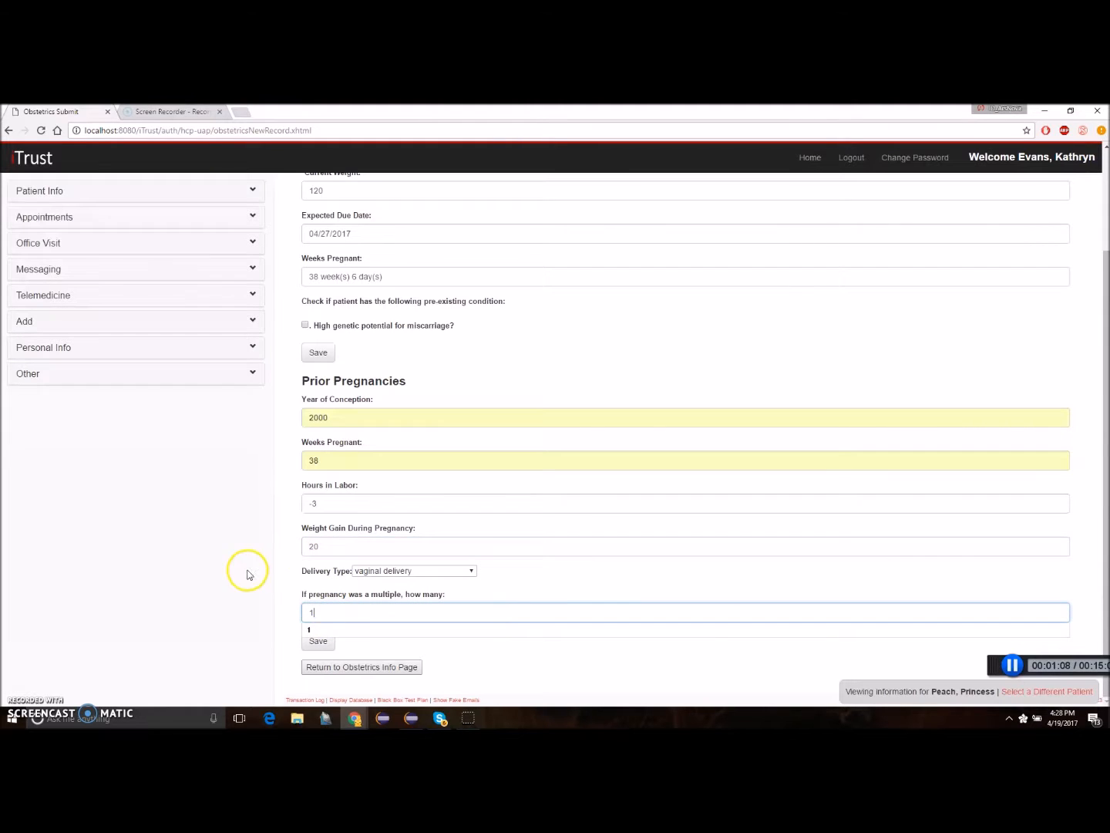
left_click(320, 641)
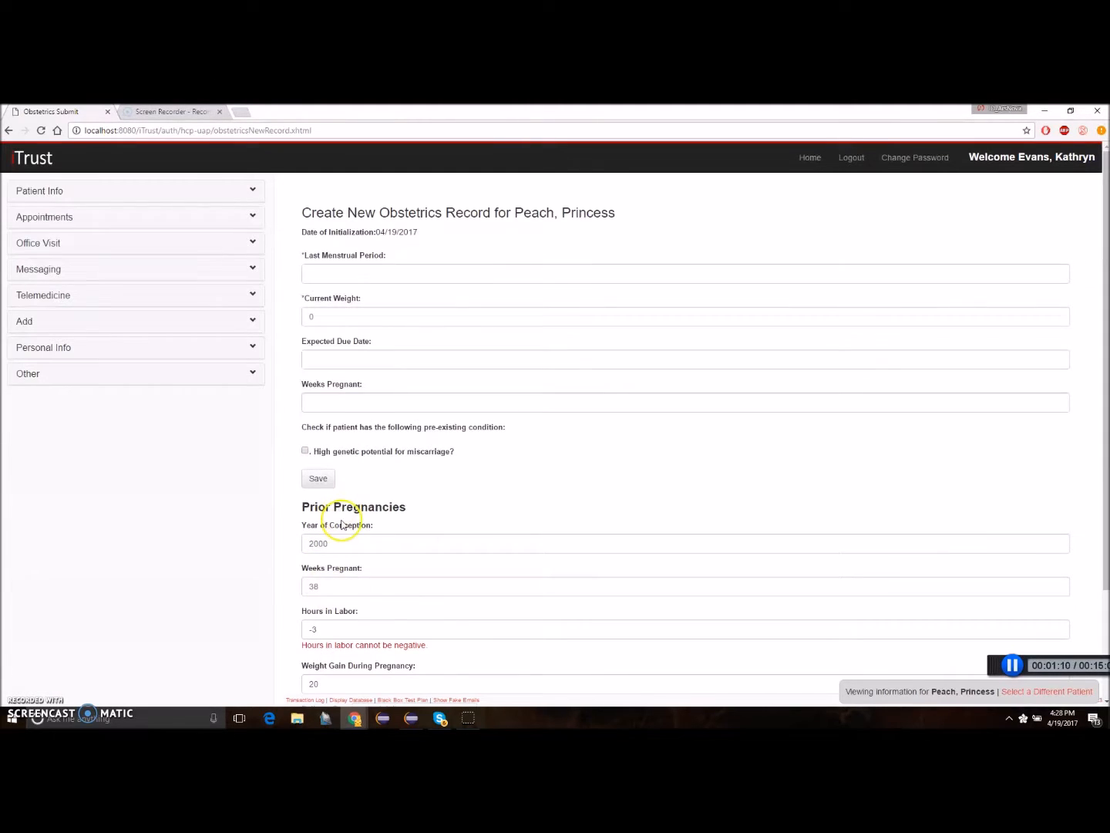
Correct the hours in labor to 3 with vaginal delivery, save the prior pregnancy and return to the Obstetrics Info page.
scroll(361, 539, "down", 5)
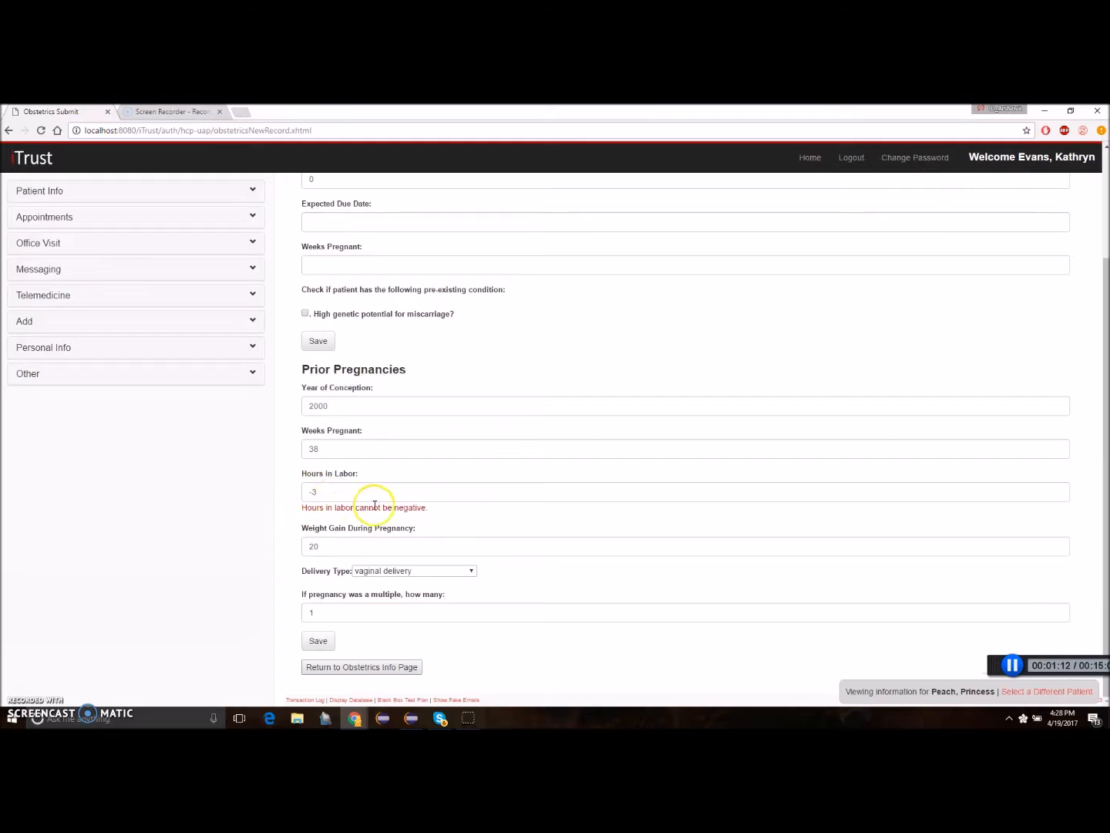
left_click(312, 492)
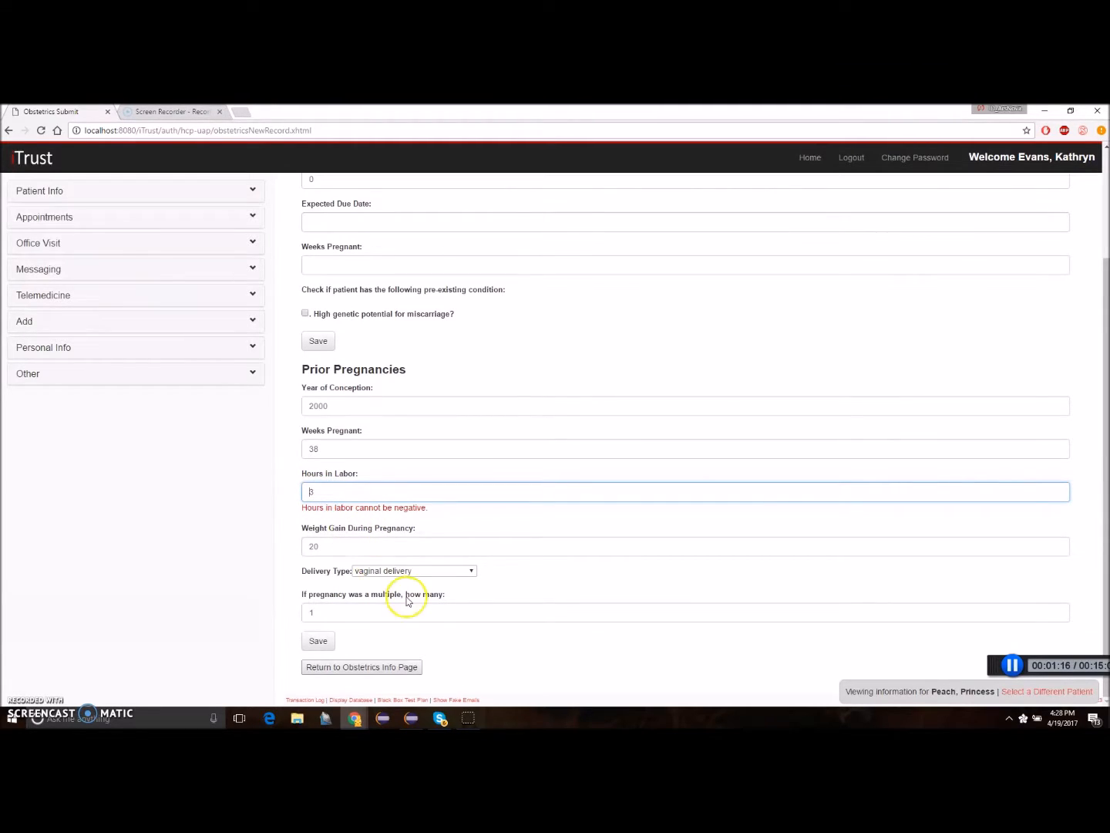
left_click(422, 571)
left_click(387, 584)
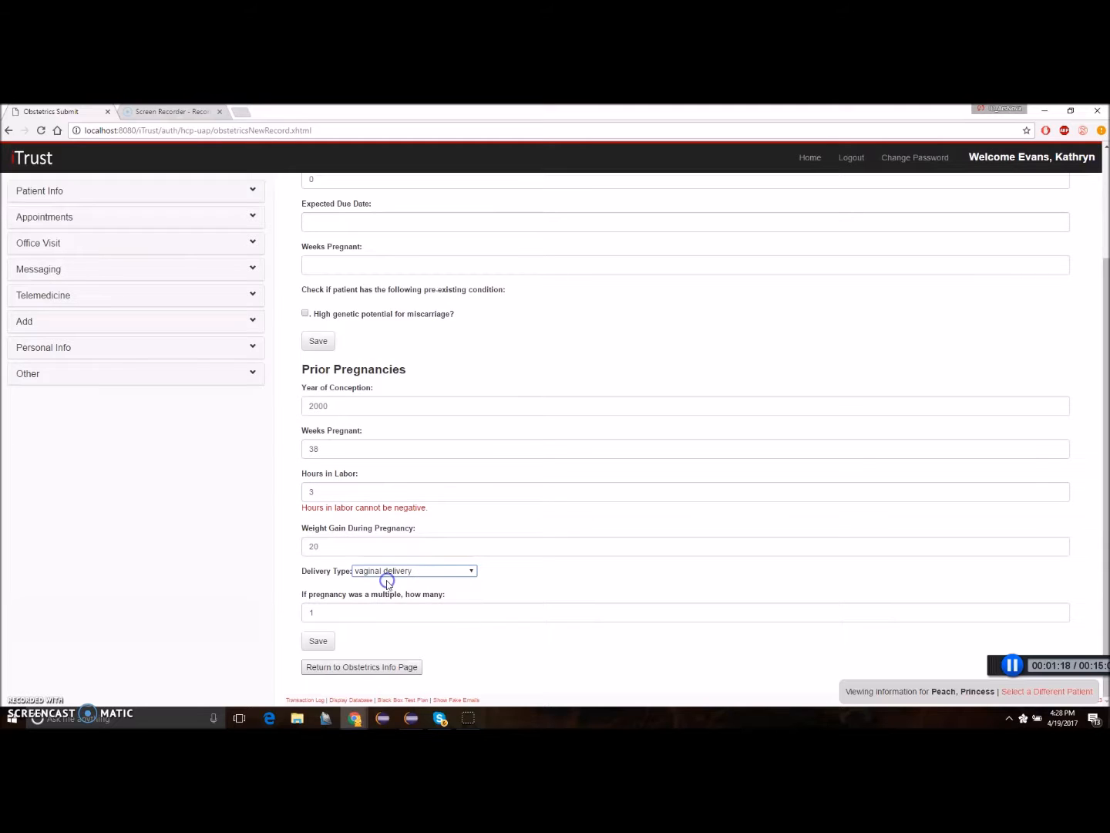
left_click(318, 642)
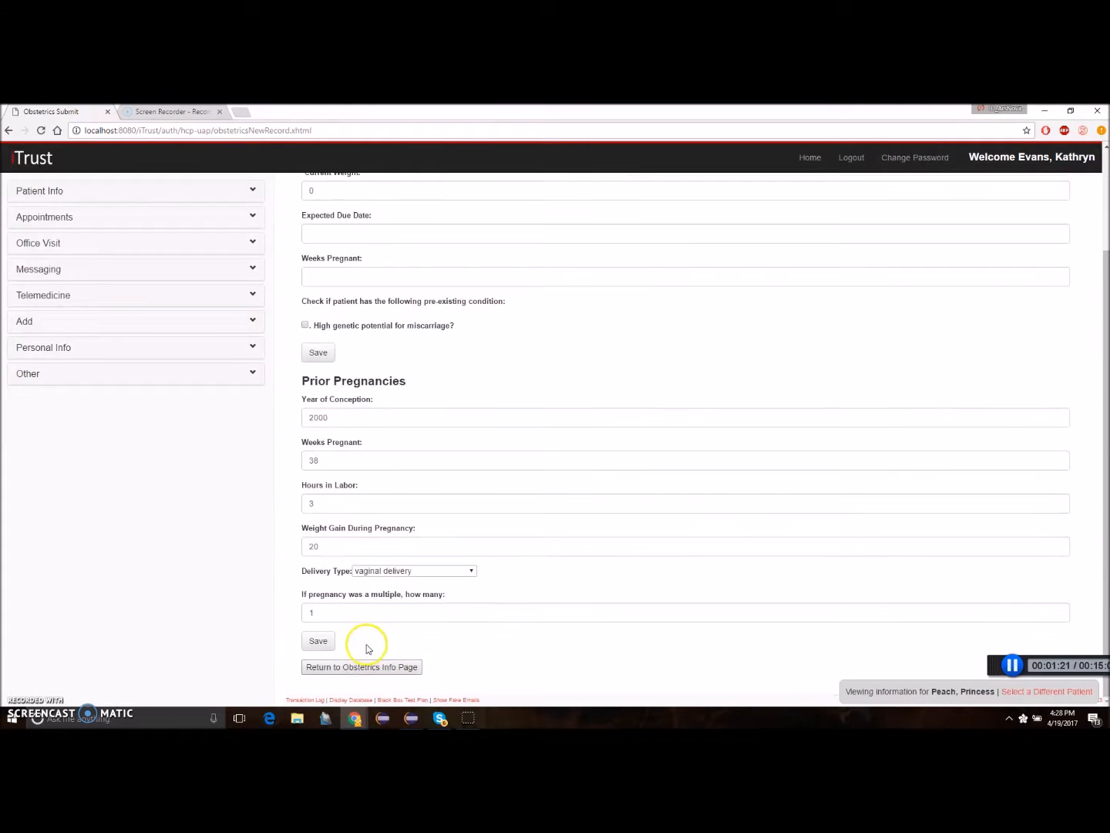
left_click(373, 667)
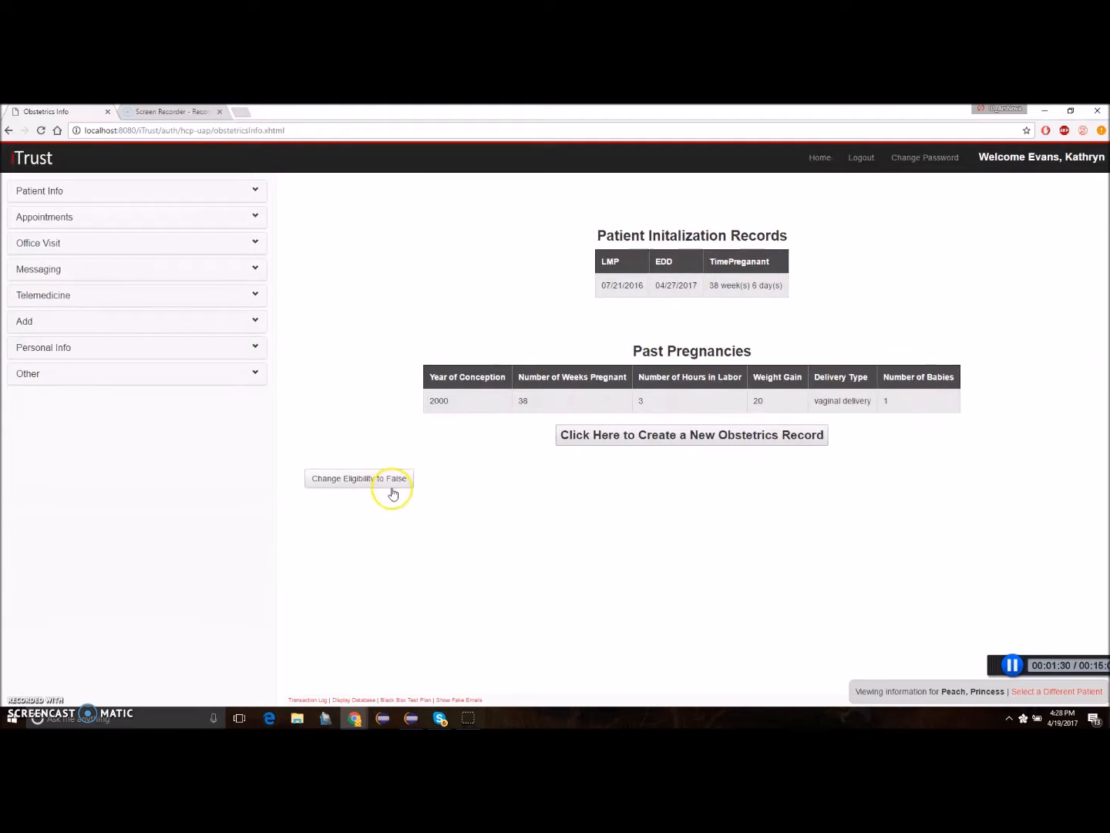
Open the patient's obstetric office visit documentation and highlight the notice about the Immune Globulin shot.
left_click(244, 244)
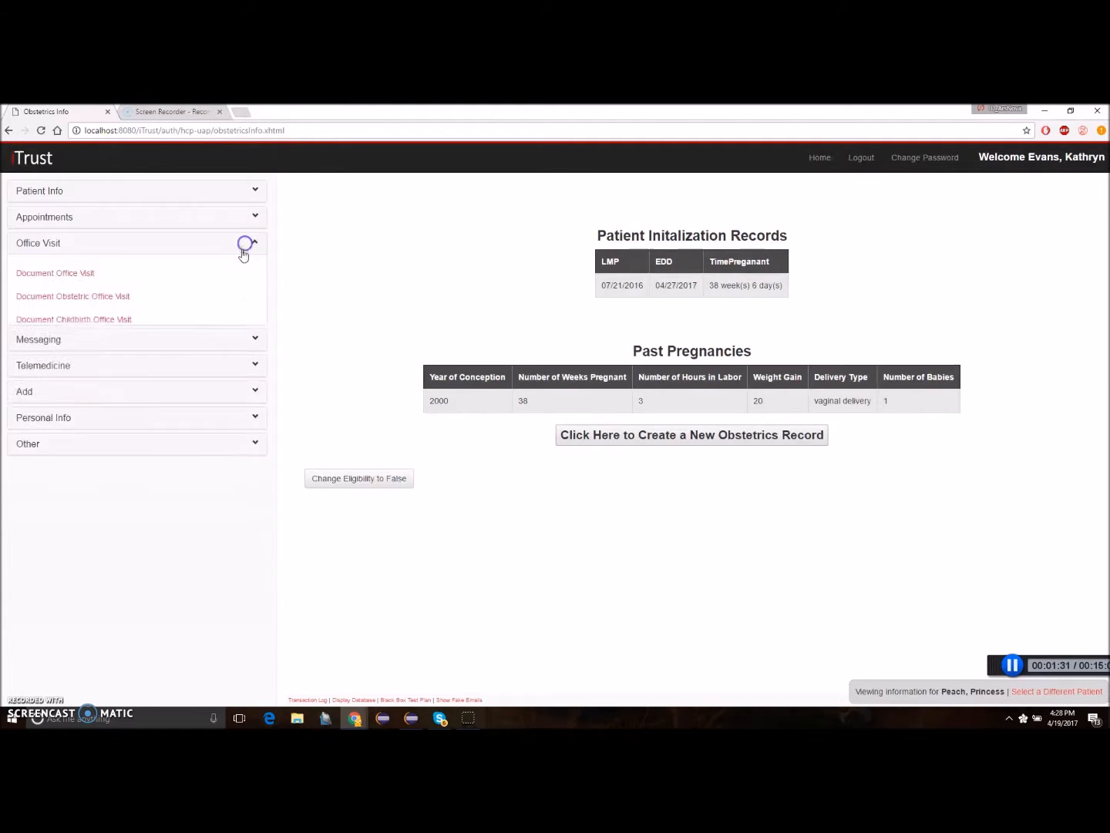
left_click(114, 299)
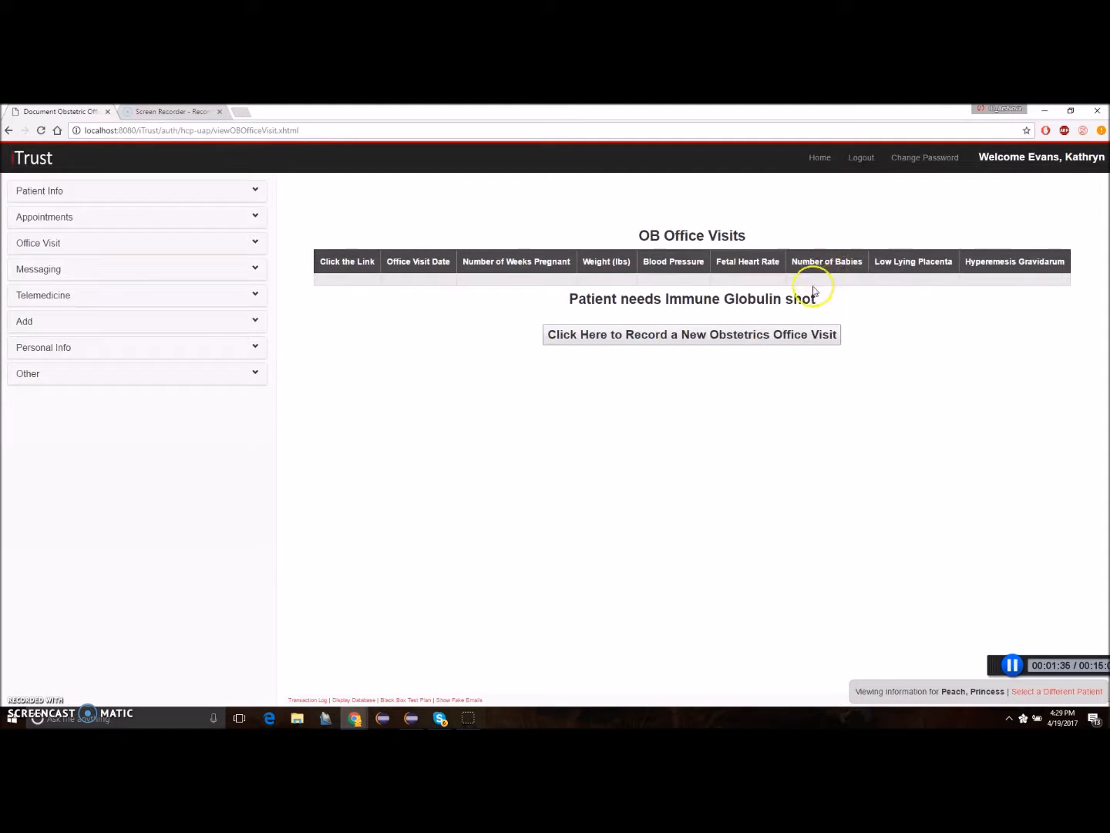
left_click_drag(569, 301, 771, 311)
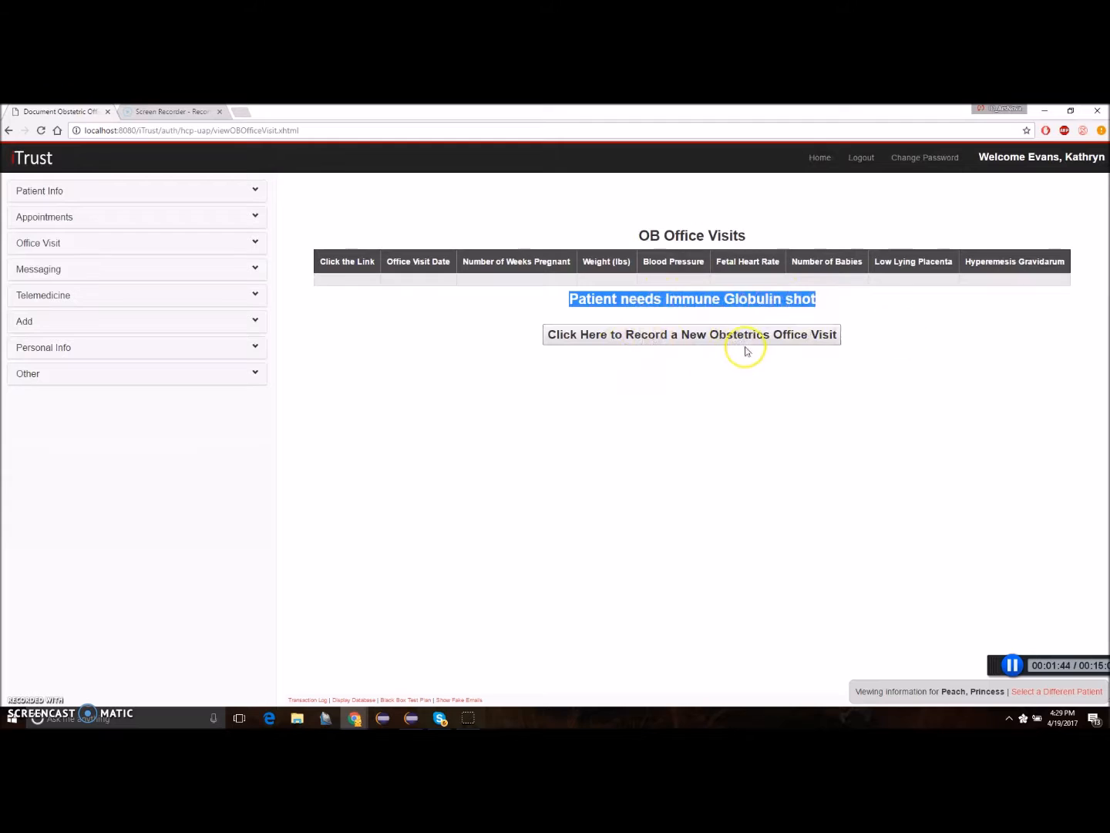
Start a new obstetrics office visit dated 04/13/2017 with weight 140 pounds and blood pressure 120/70.
left_click(688, 336)
left_click(384, 246)
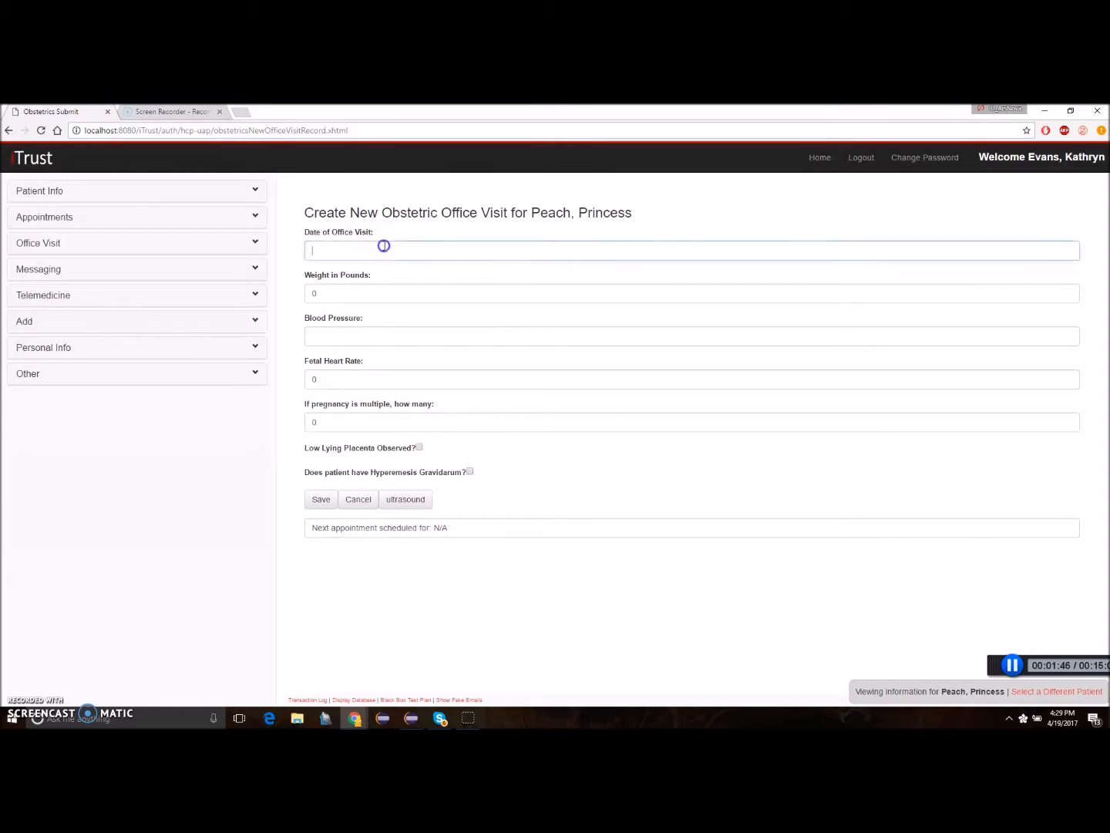
type("0")
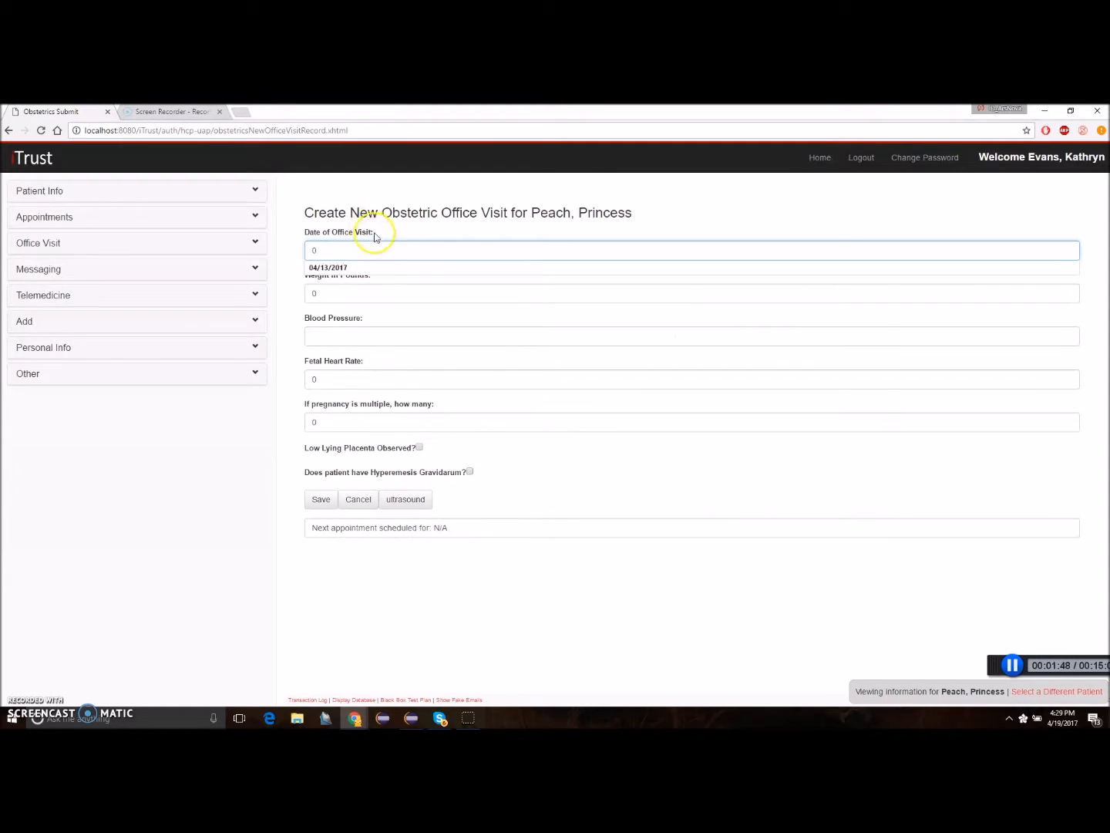
left_click(343, 267)
left_click(330, 291)
type("1")
left_click(317, 328)
type("1")
left_click(320, 353)
Set the fetal heart rate to 120 and multiple count to 1, mark low lying placenta as observed, and save the visit.
left_click(324, 379)
type("1")
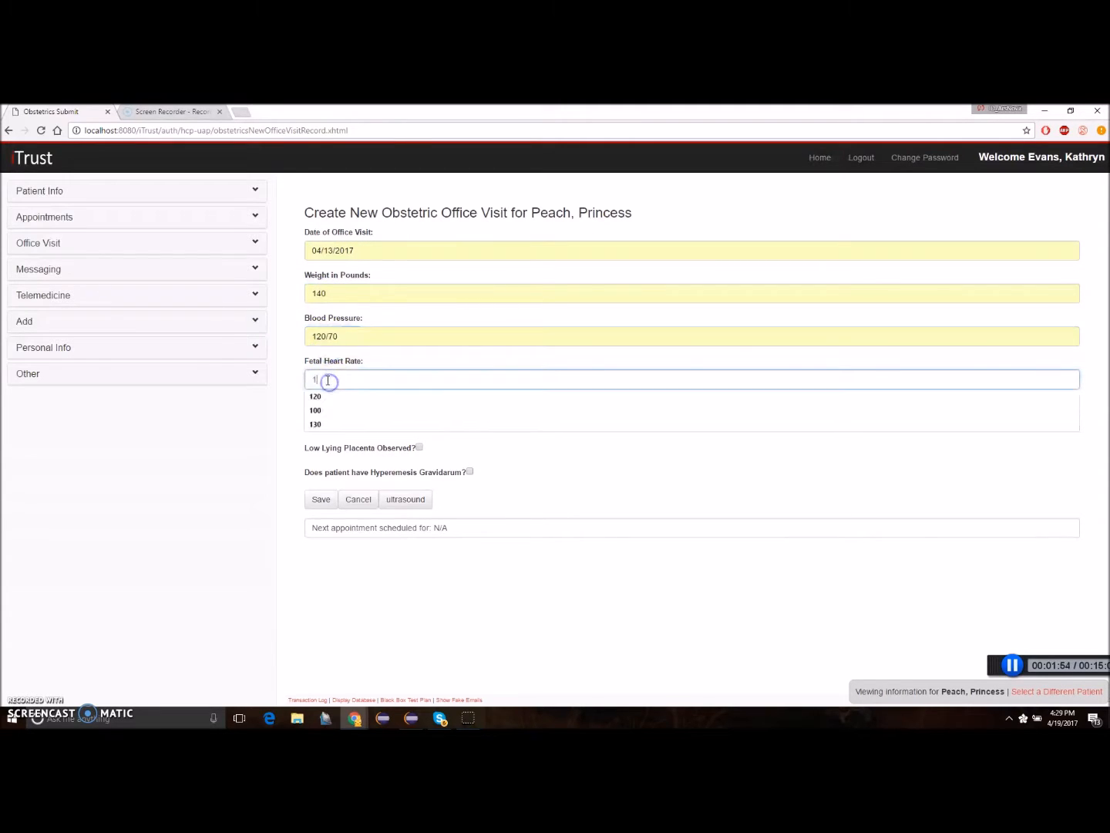
left_click(317, 399)
left_click(330, 423)
left_click(324, 436)
left_click(419, 447)
left_click(320, 500)
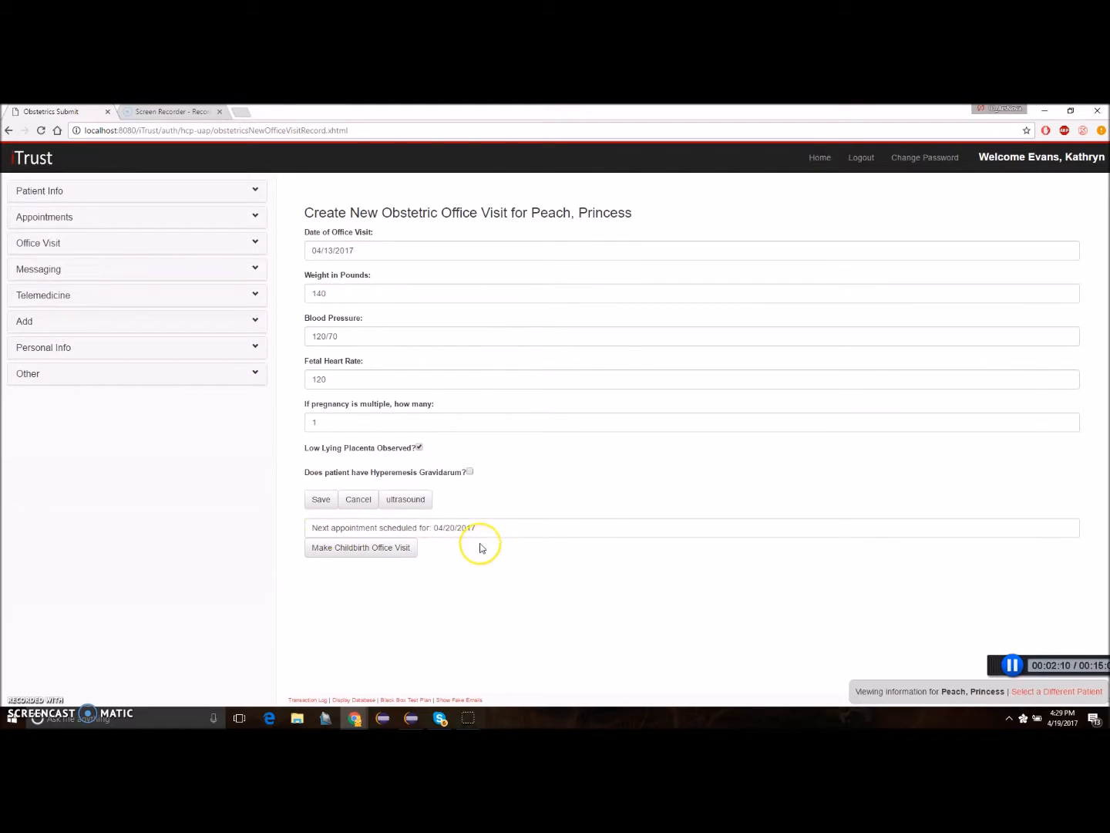
Highlight the next appointment date and schedule a childbirth office visit with vaginal delivery as the preferred method.
left_click(433, 529)
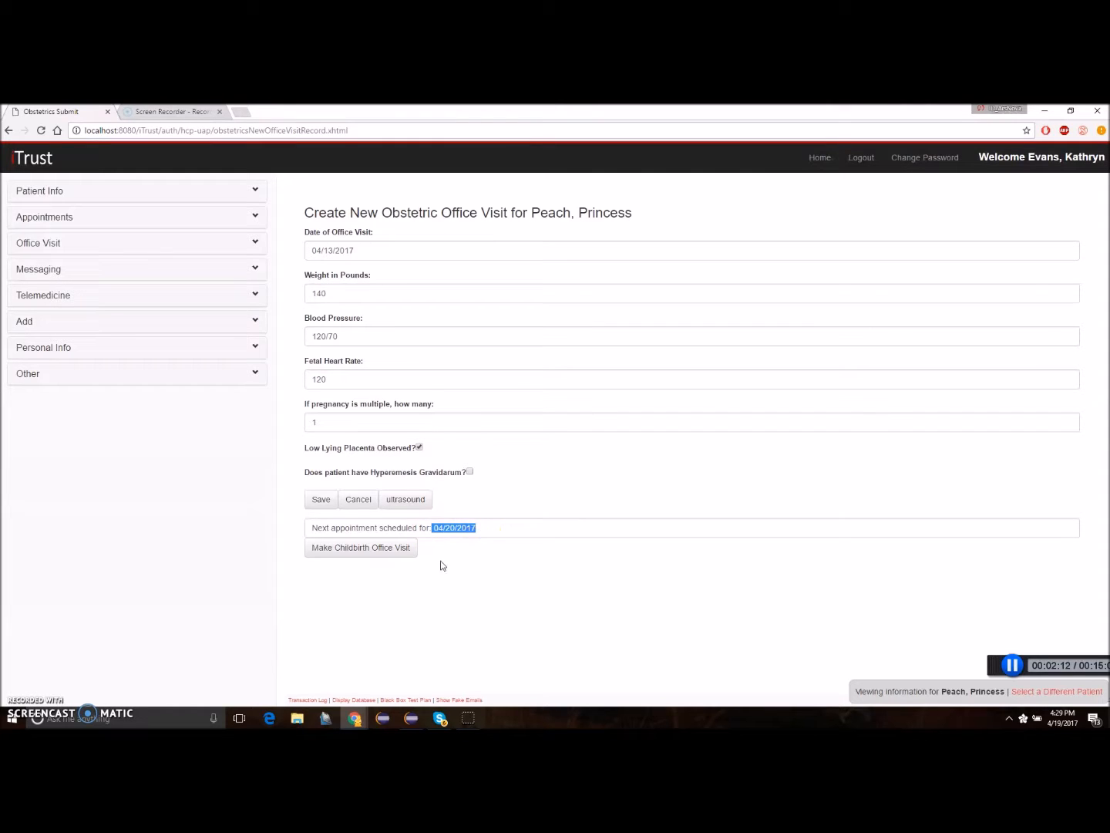
left_click(448, 552)
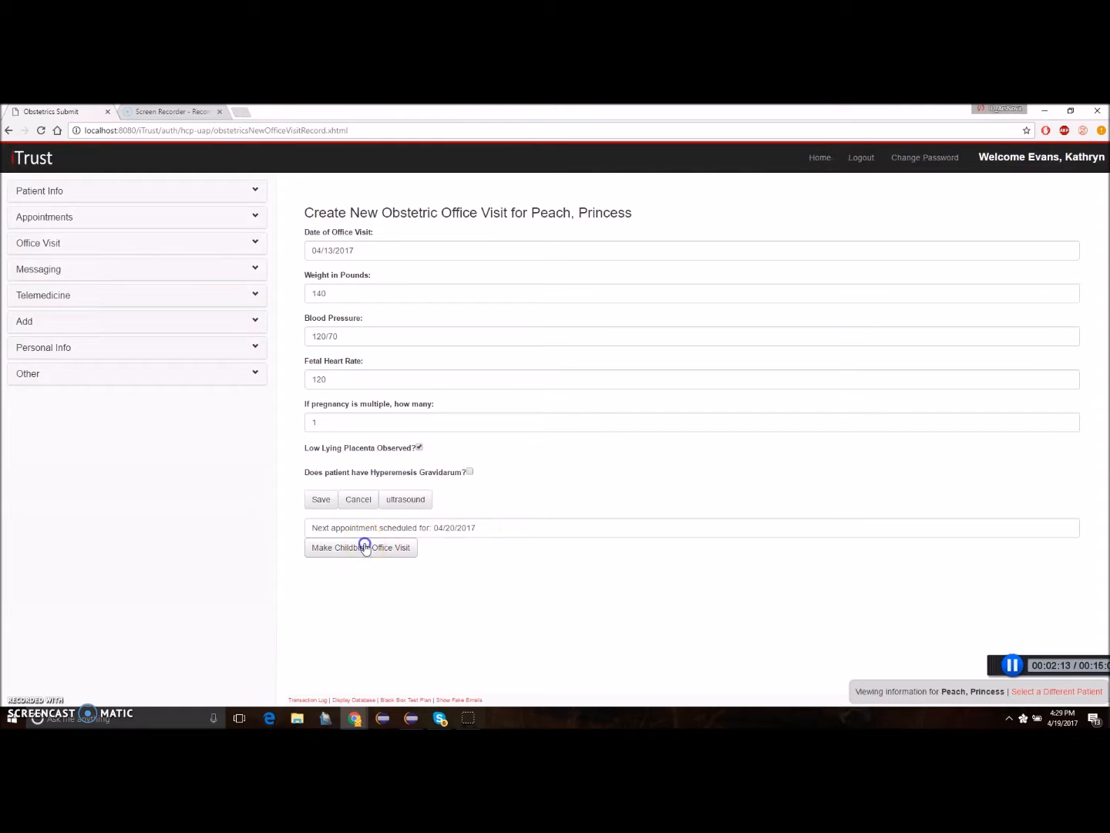
left_click(365, 546)
left_click(568, 549)
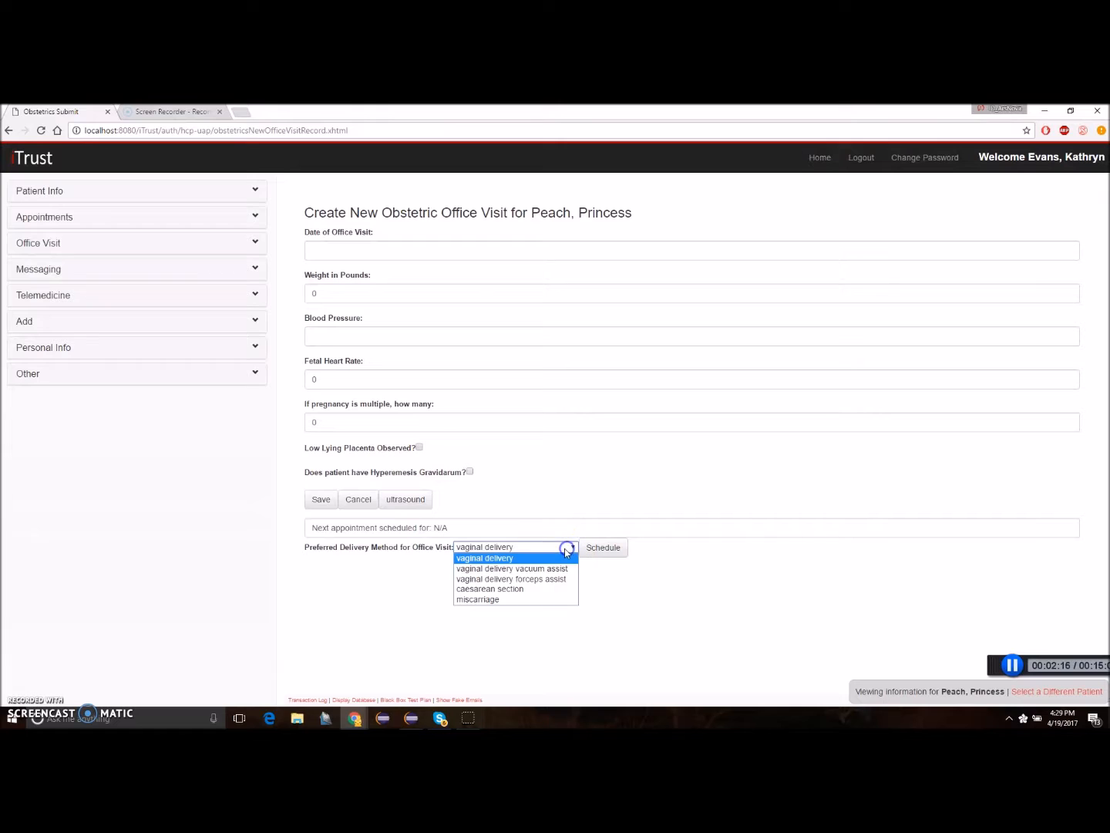
left_click(486, 557)
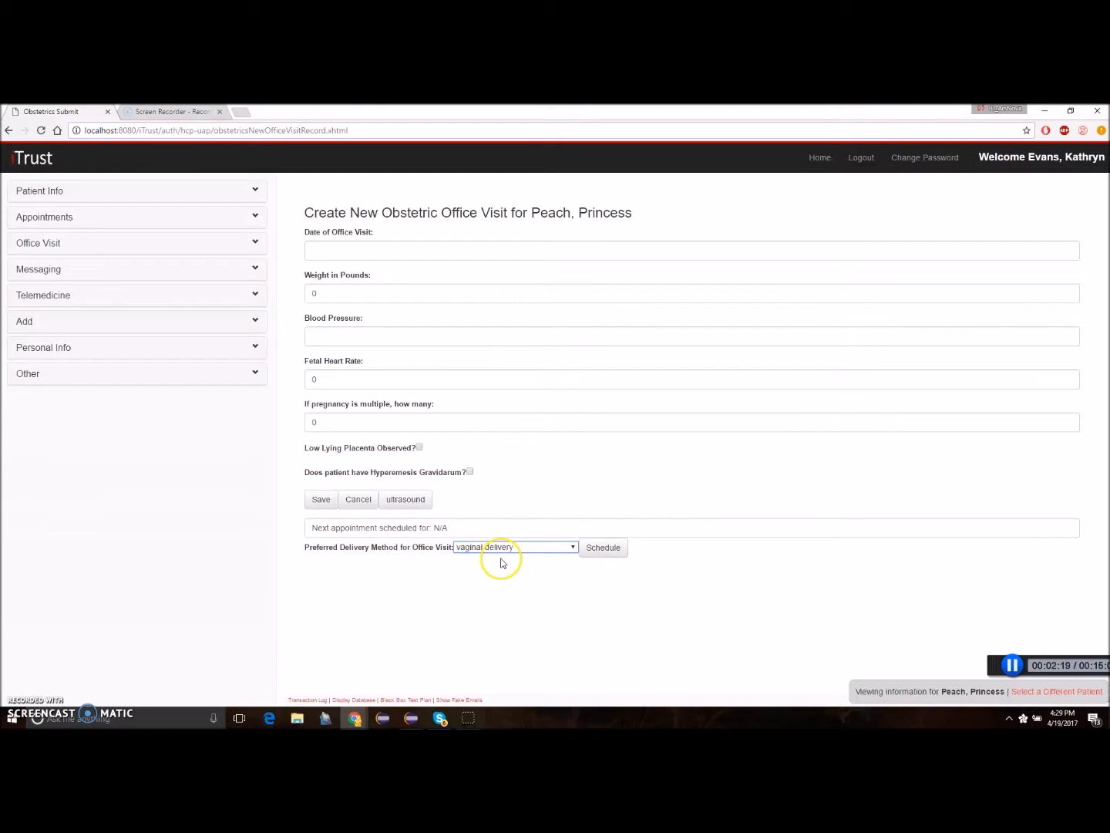
left_click(605, 548)
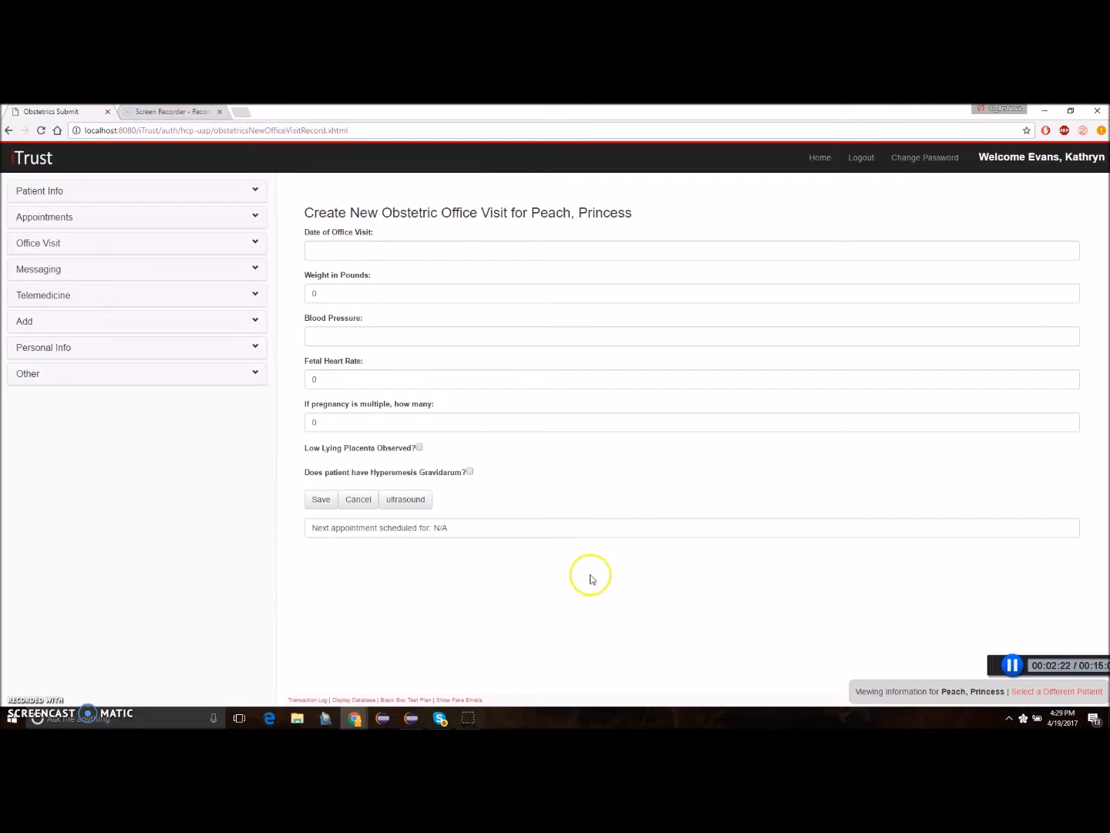
Start a new obstetric ultrasound record with crown rump length, biparietal diameter, head circumference and femur length each set to 1.0.
left_click(409, 499)
left_click(311, 249)
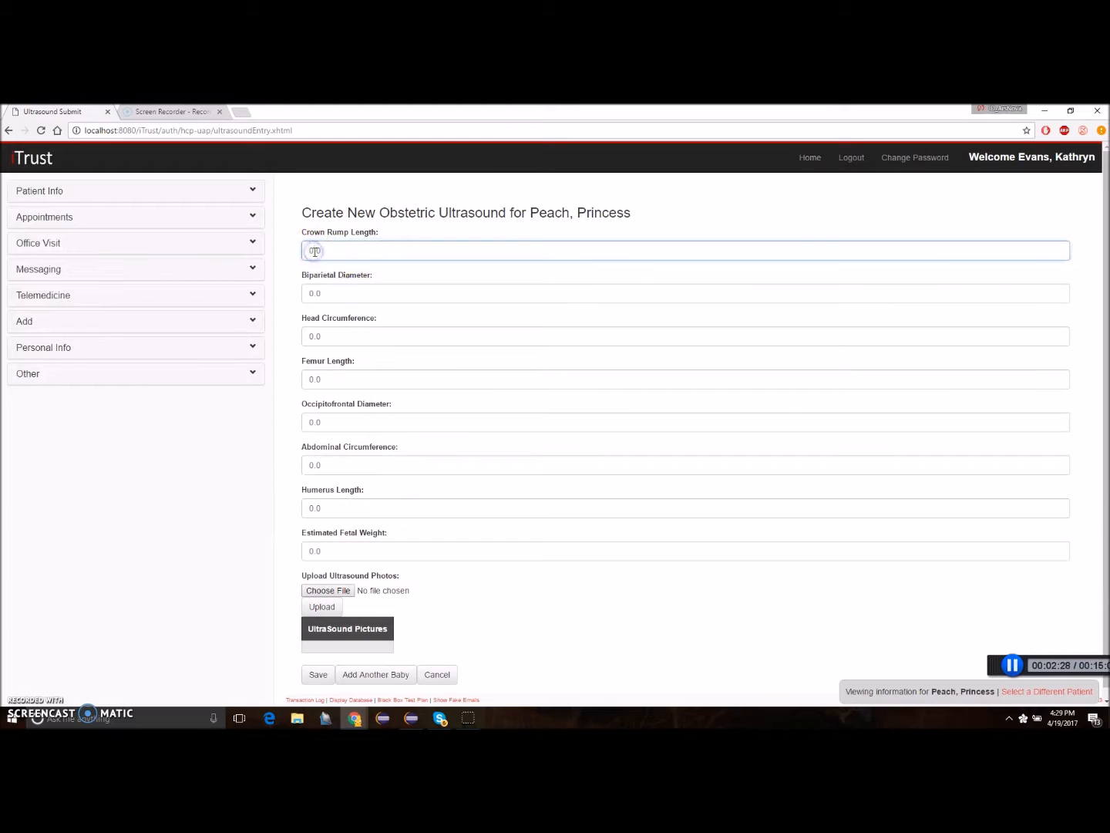
left_click(315, 292)
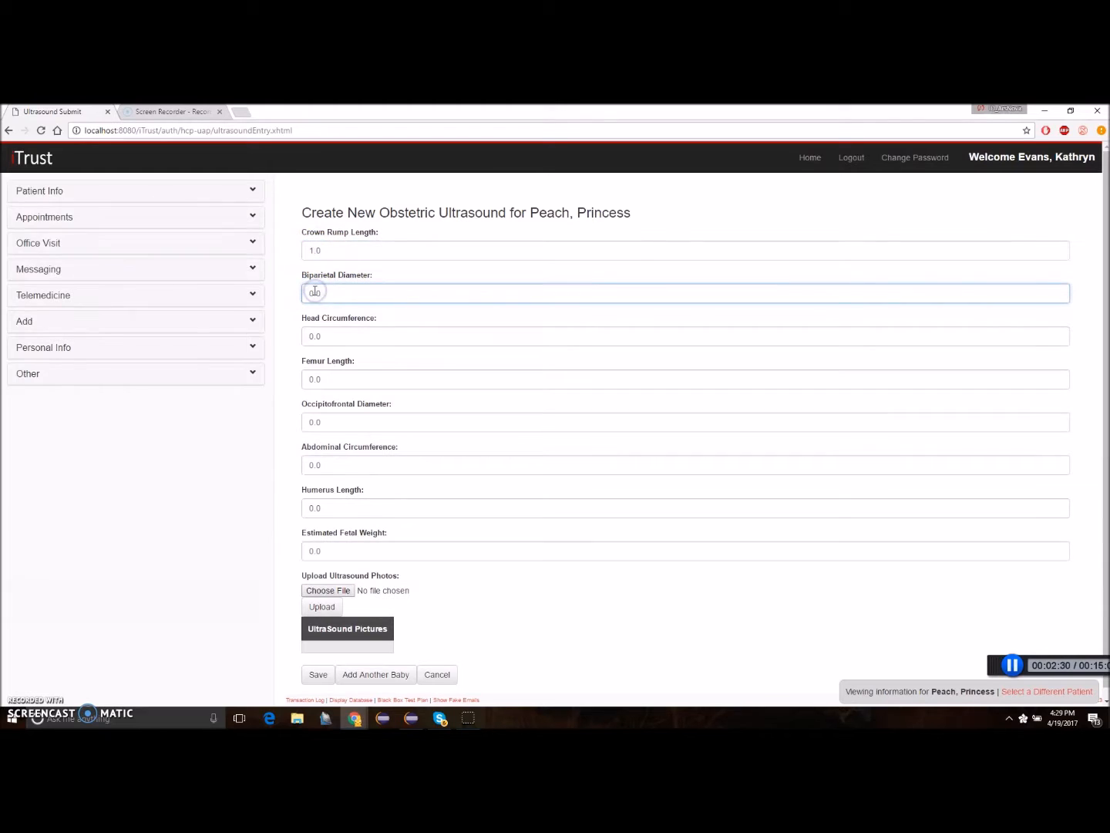
key("Tab")
type("1.0")
key("Tab")
type("1")
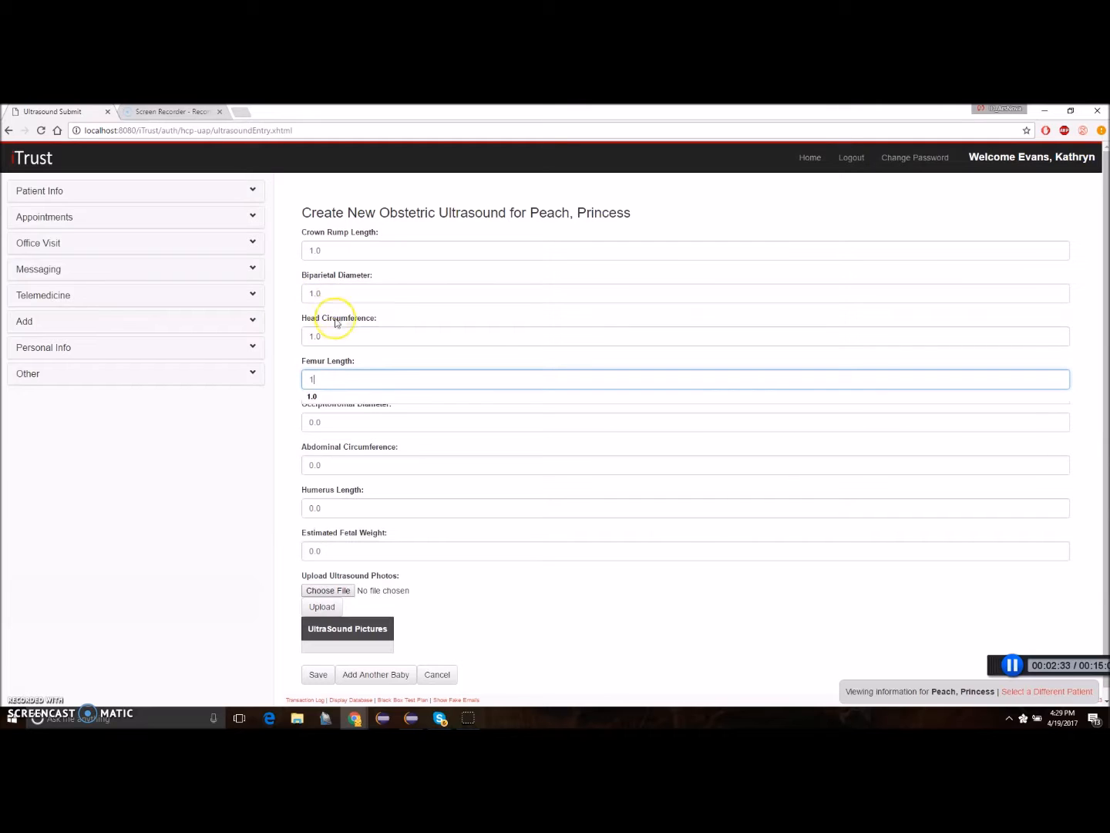
left_click(314, 396)
Set occipitofrontal diameter to 1.0, abdominal circumference and humerus length to 1..0, and estimated fetal weight to -1.0, and try to save the ultrasound.
left_click(322, 422)
key("Tab")
left_click(314, 421)
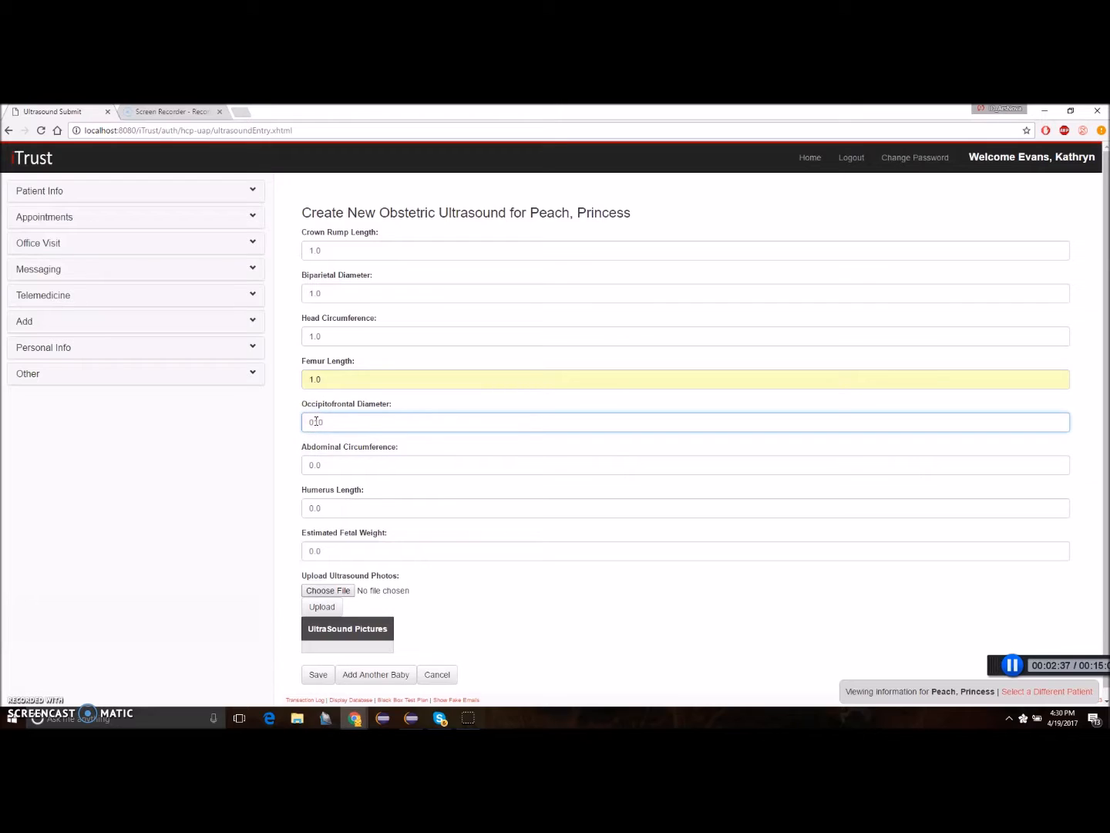
left_click(315, 465)
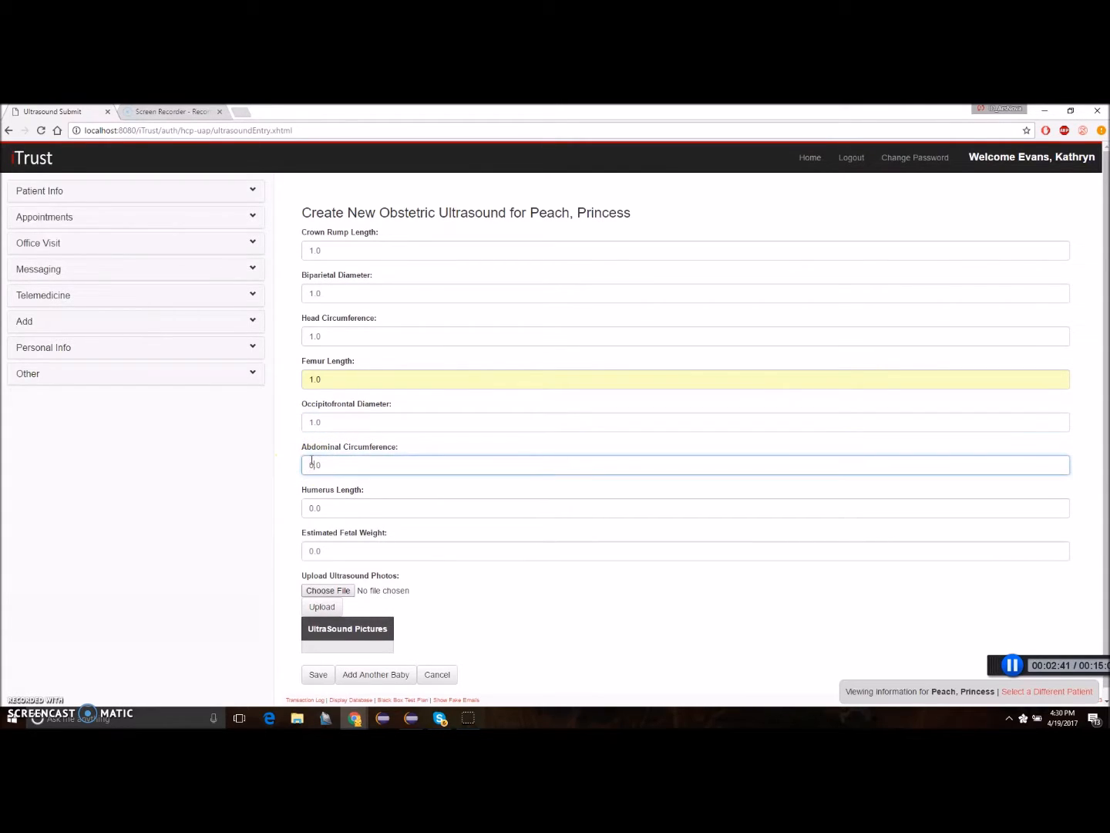
left_click(313, 510)
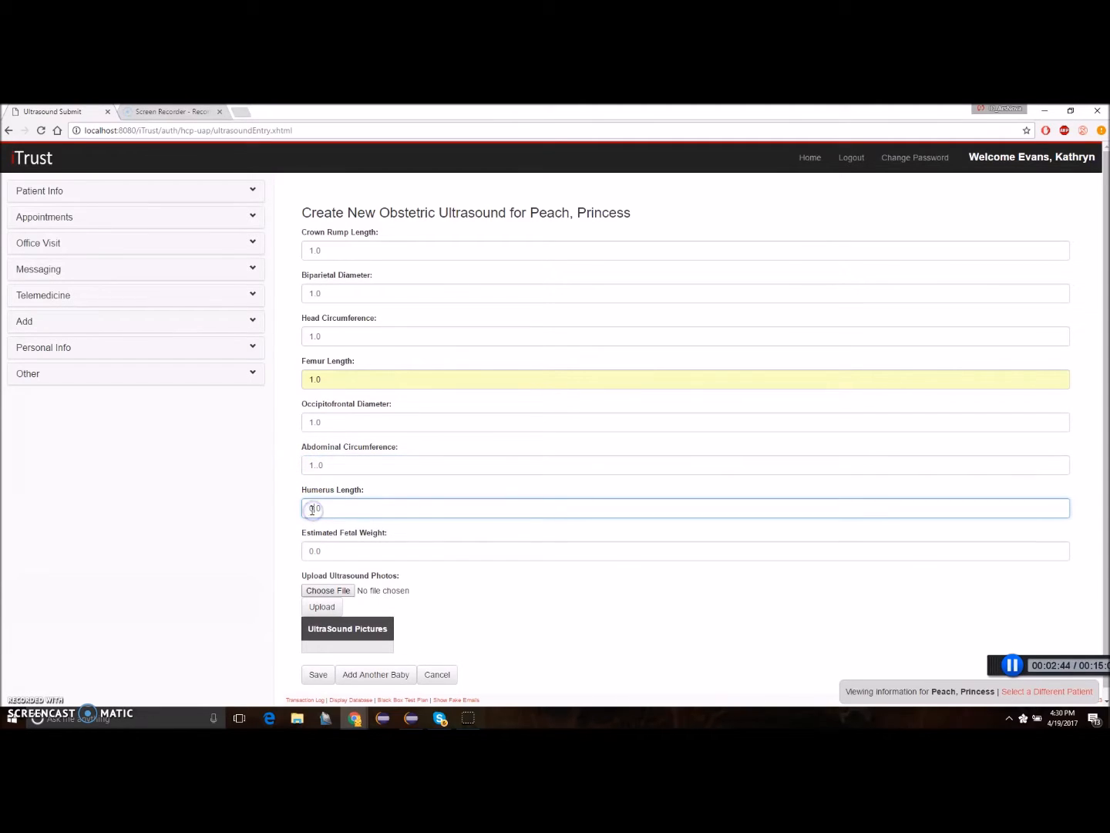
left_click(316, 553)
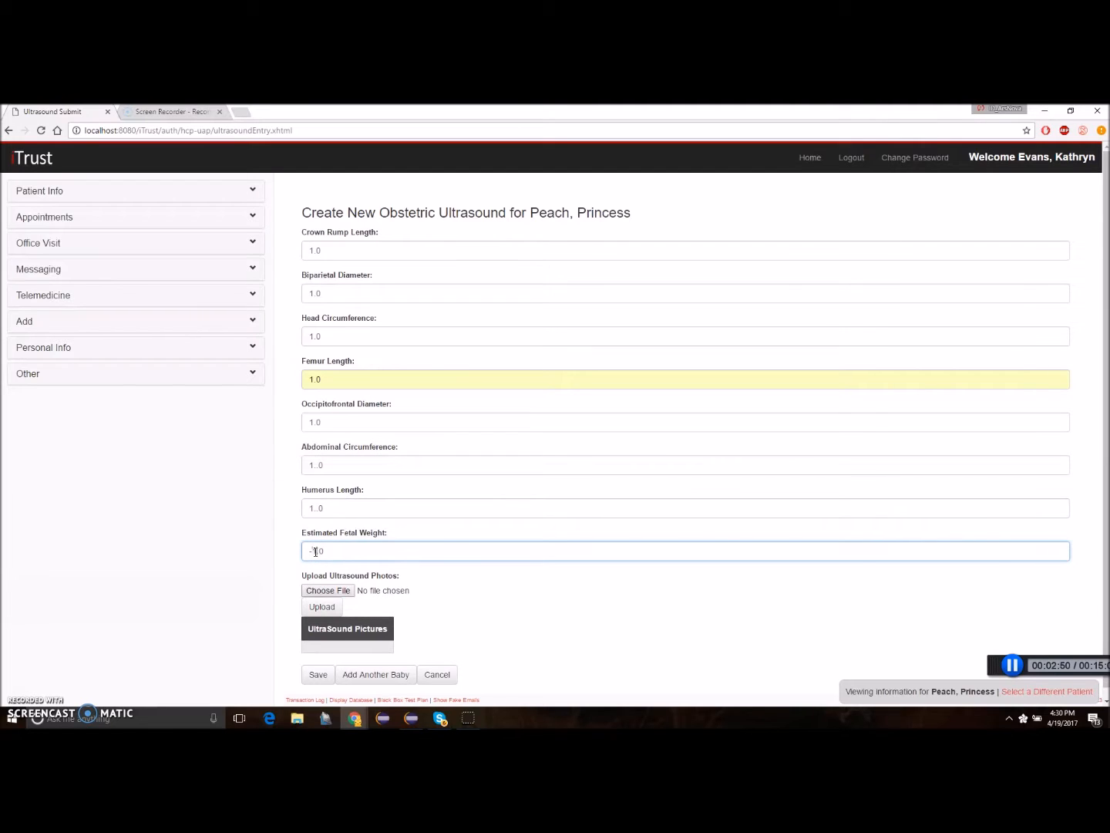
left_click(347, 560)
scroll(328, 609, "down", 1)
left_click(307, 664)
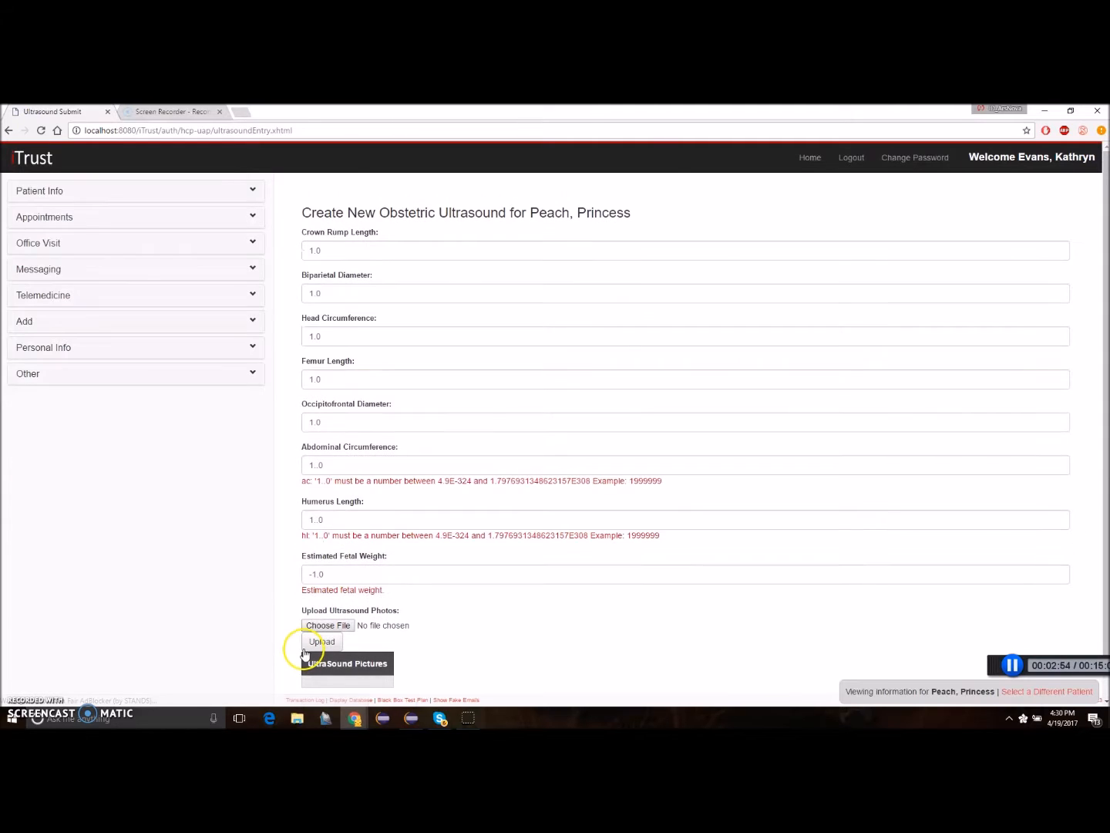
Correct the abdominal circumference, humerus length and estimated fetal weight to 1.0 each.
left_click(317, 465)
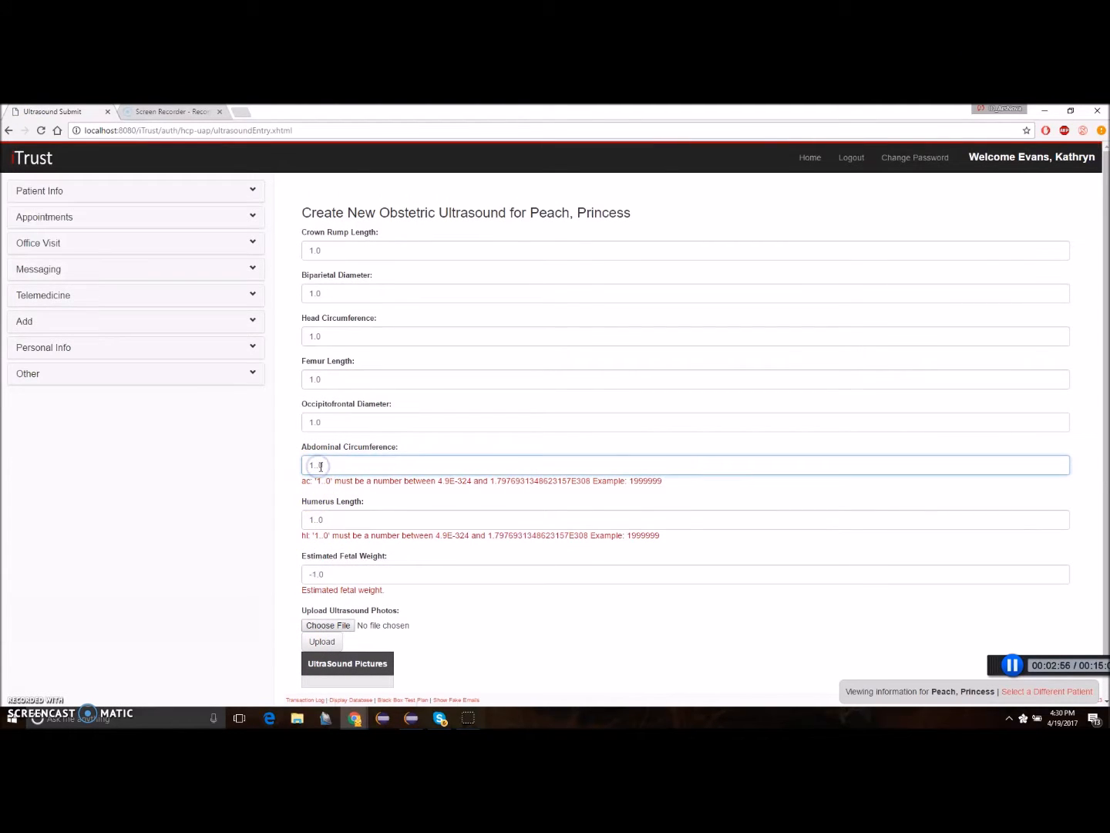
left_click(316, 520)
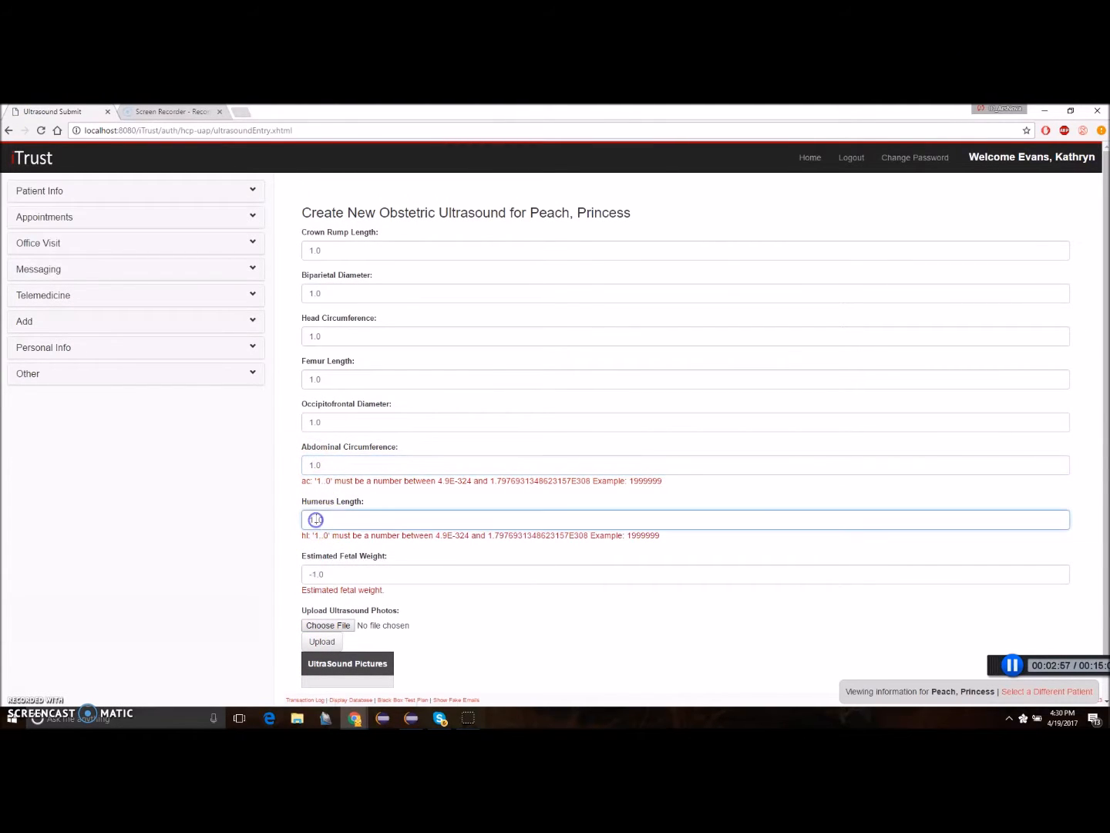
left_click(314, 573)
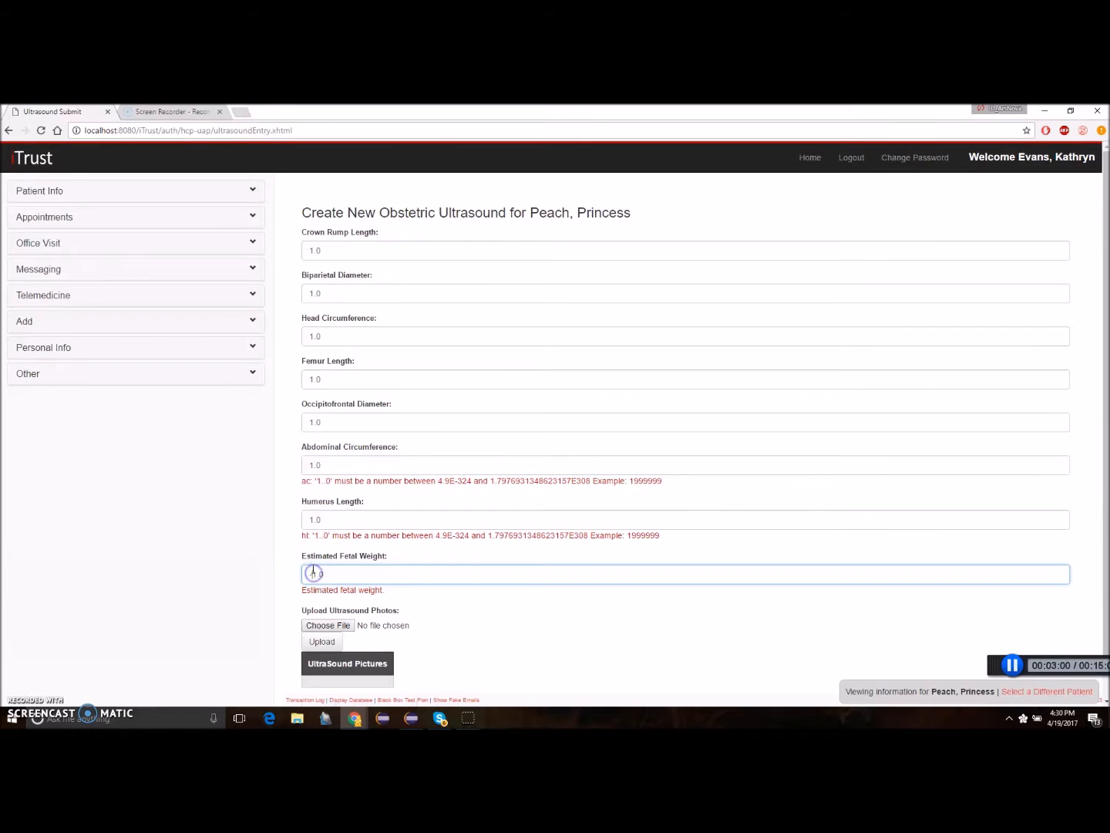
Upload the image Heartthing.png as the ultrasound photo.
scroll(313, 571, "down", 1)
left_click(326, 580)
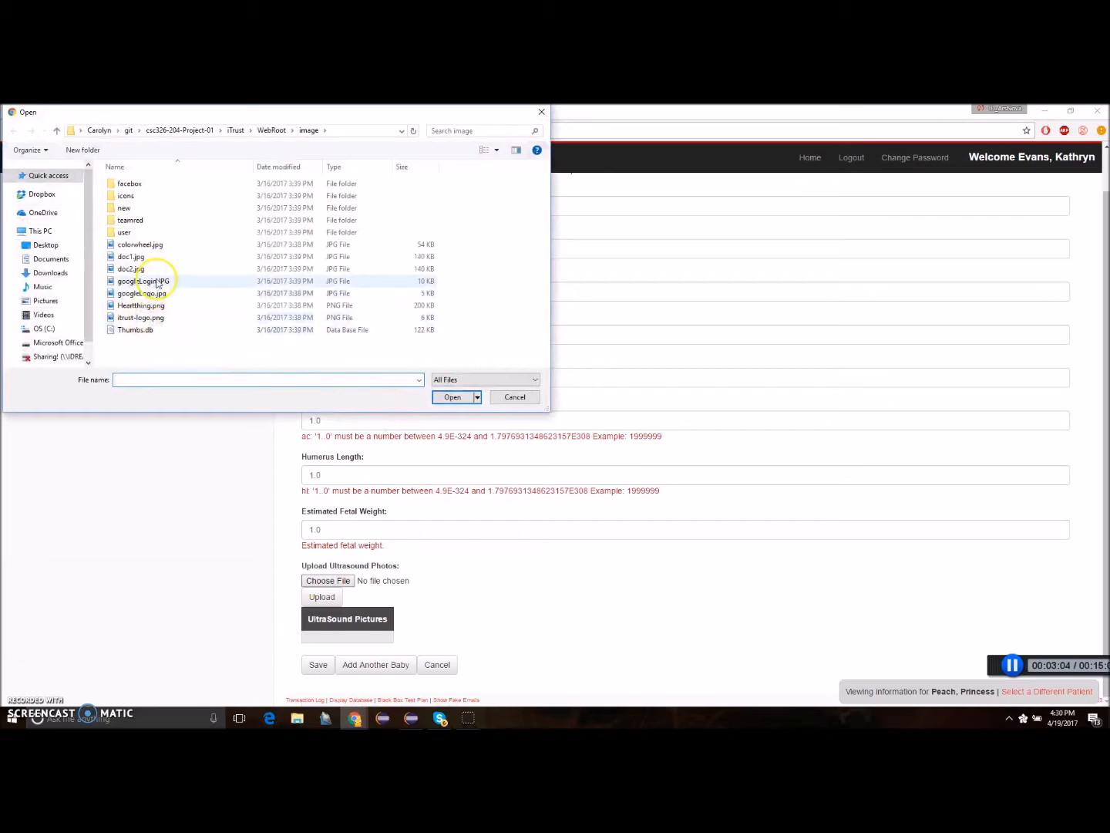
left_click(144, 306)
left_click(452, 396)
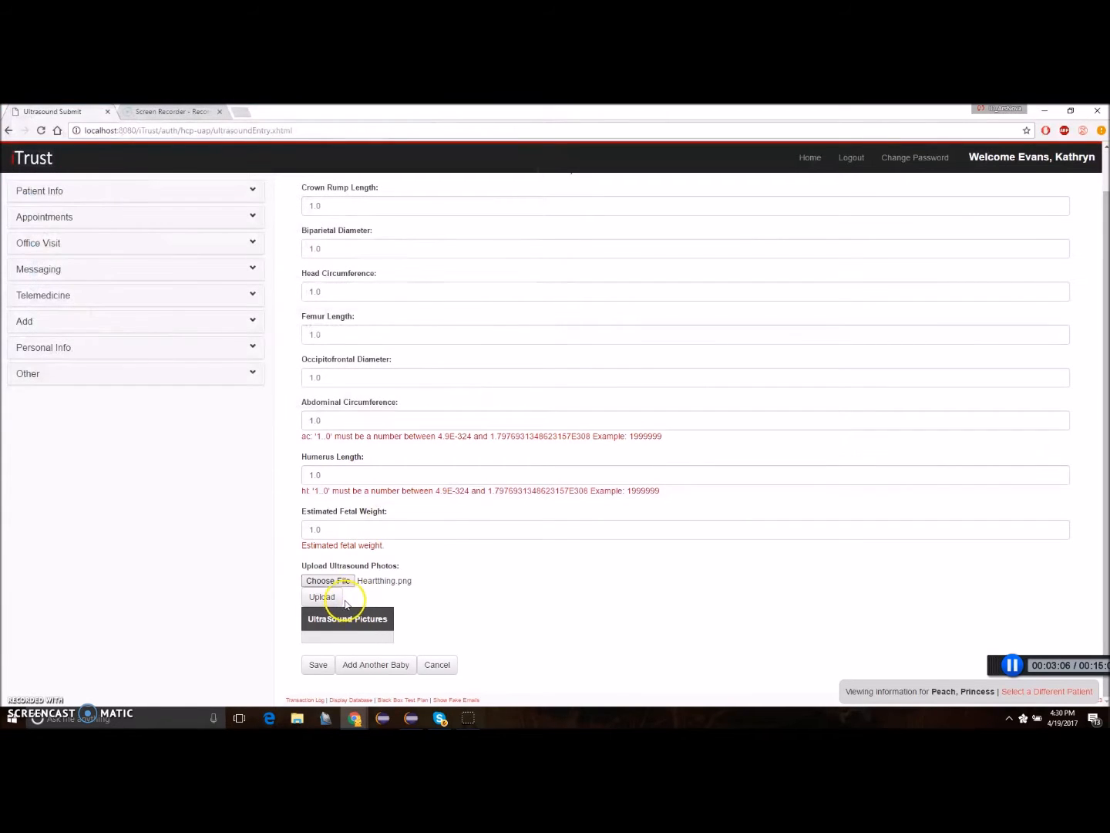
left_click(320, 598)
scroll(463, 586, "down", 3)
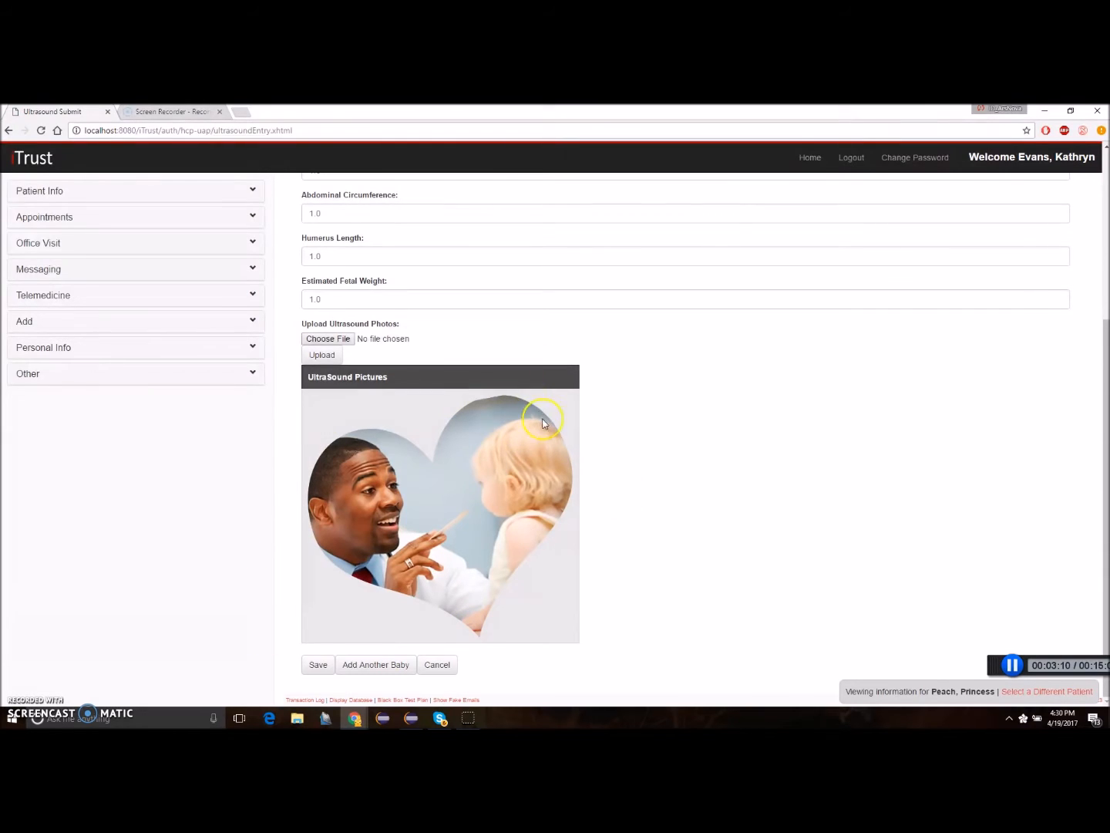
Save the ultrasound record and return to the patient's list of OB office visits.
left_click(315, 667)
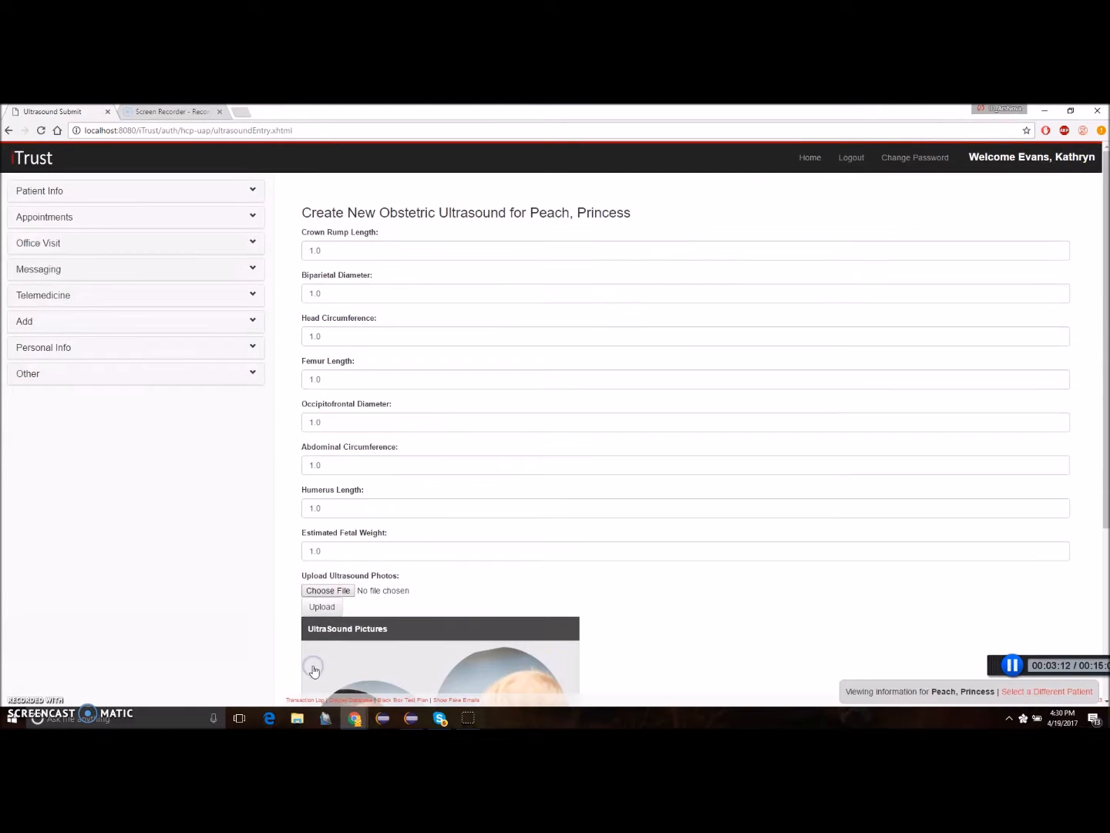
scroll(387, 553, "down", 3)
left_click(442, 665)
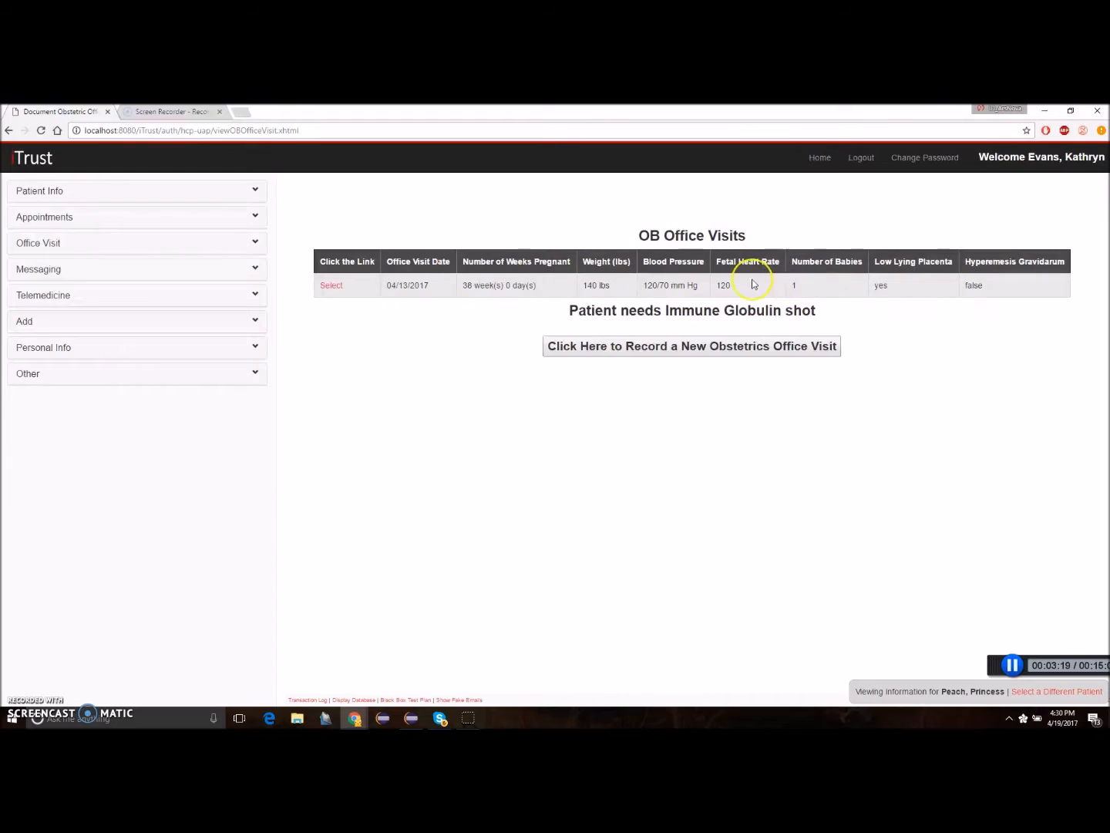
Open the patient's childbirth office visits and select the scheduled vaginal delivery visit for editing.
left_click(253, 244)
left_click(77, 319)
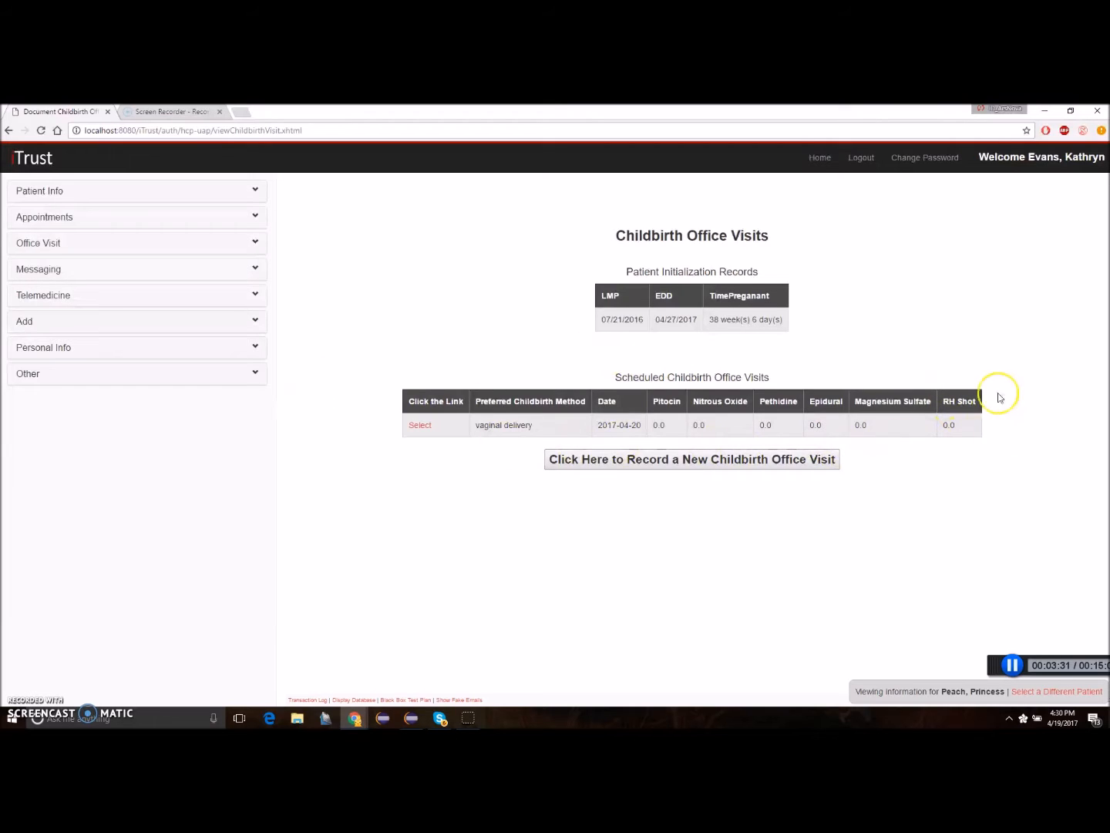
left_click(421, 426)
Set the Pitocin dosage to 1.0 and the epidural anaesthesia dosage to 10.0, and save the childbirth visit.
left_click(315, 333)
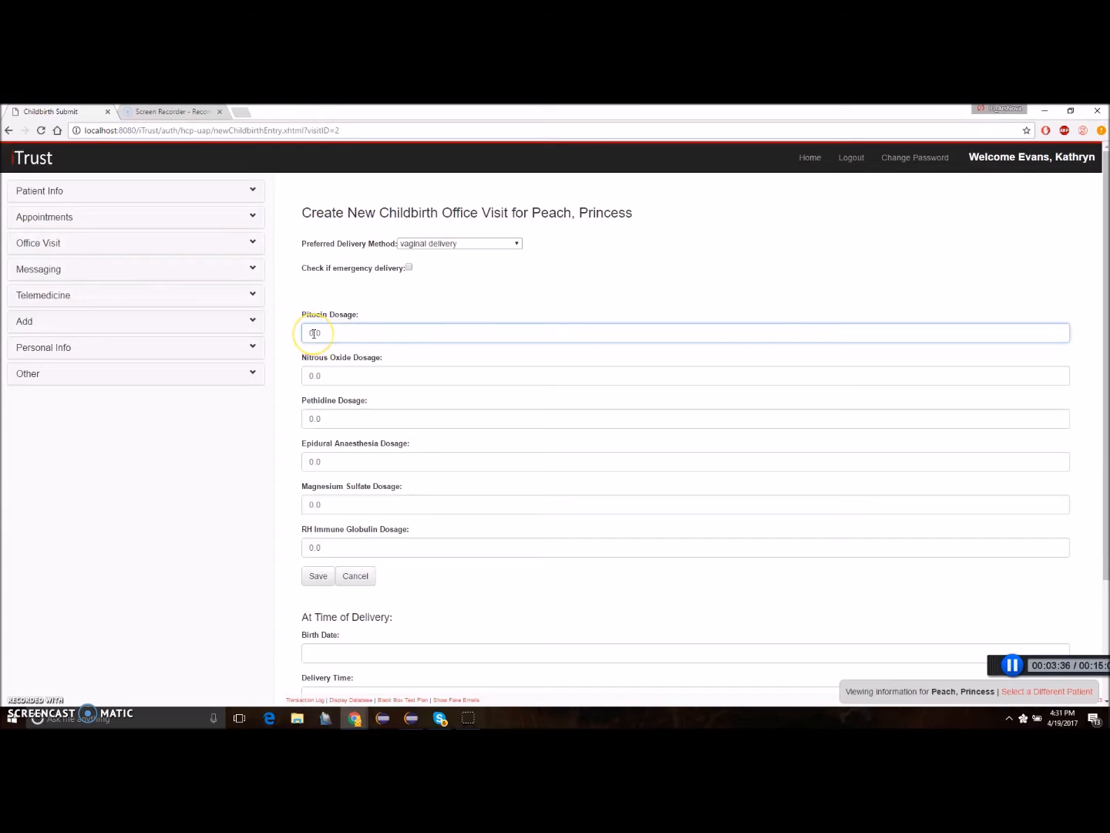
left_click(314, 461)
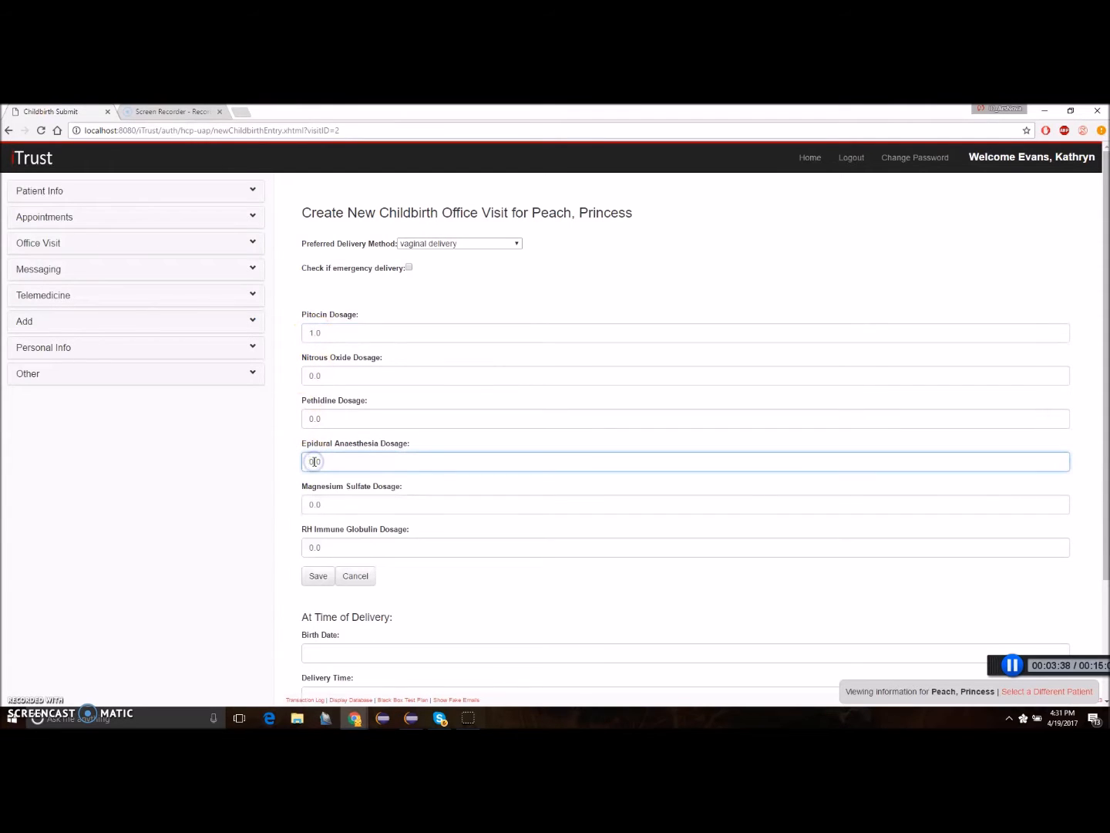
type("1")
scroll(280, 445, "down", 2)
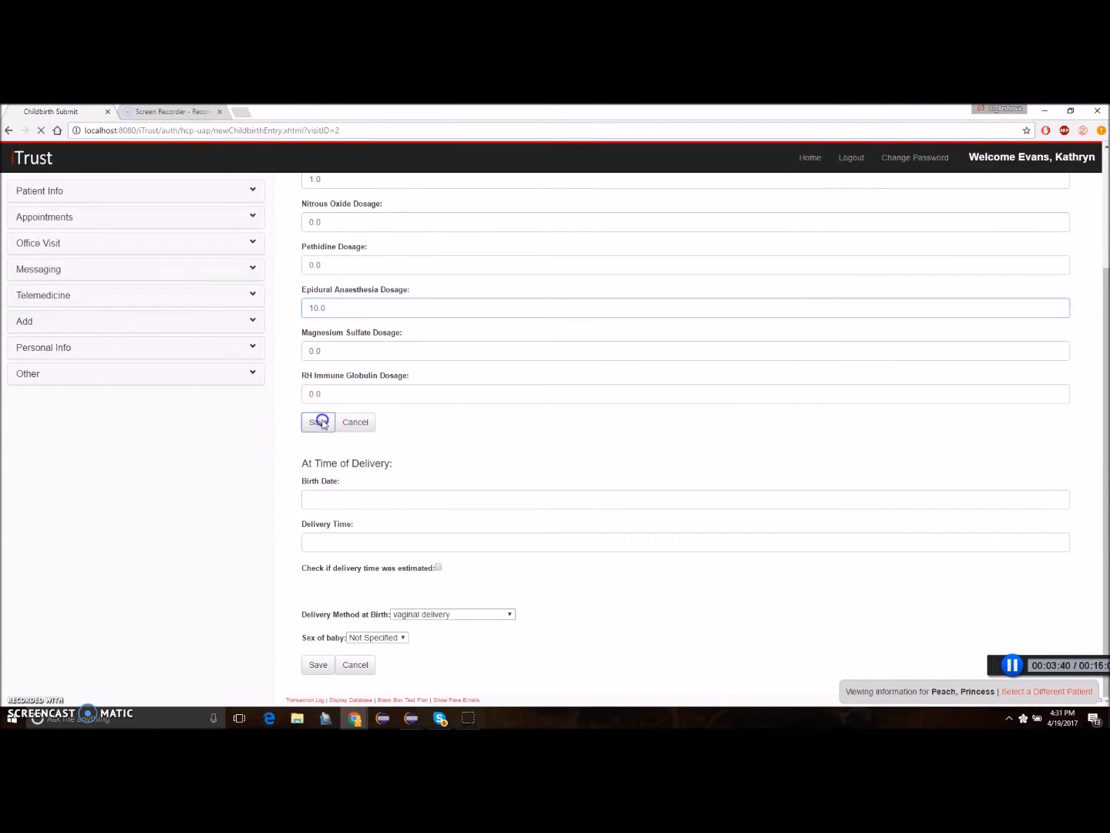
left_click(317, 421)
In the time-of-delivery section, enter the baby's birth date and set the delivery time to 12:00.
scroll(332, 509, "down", 2)
left_click(350, 502)
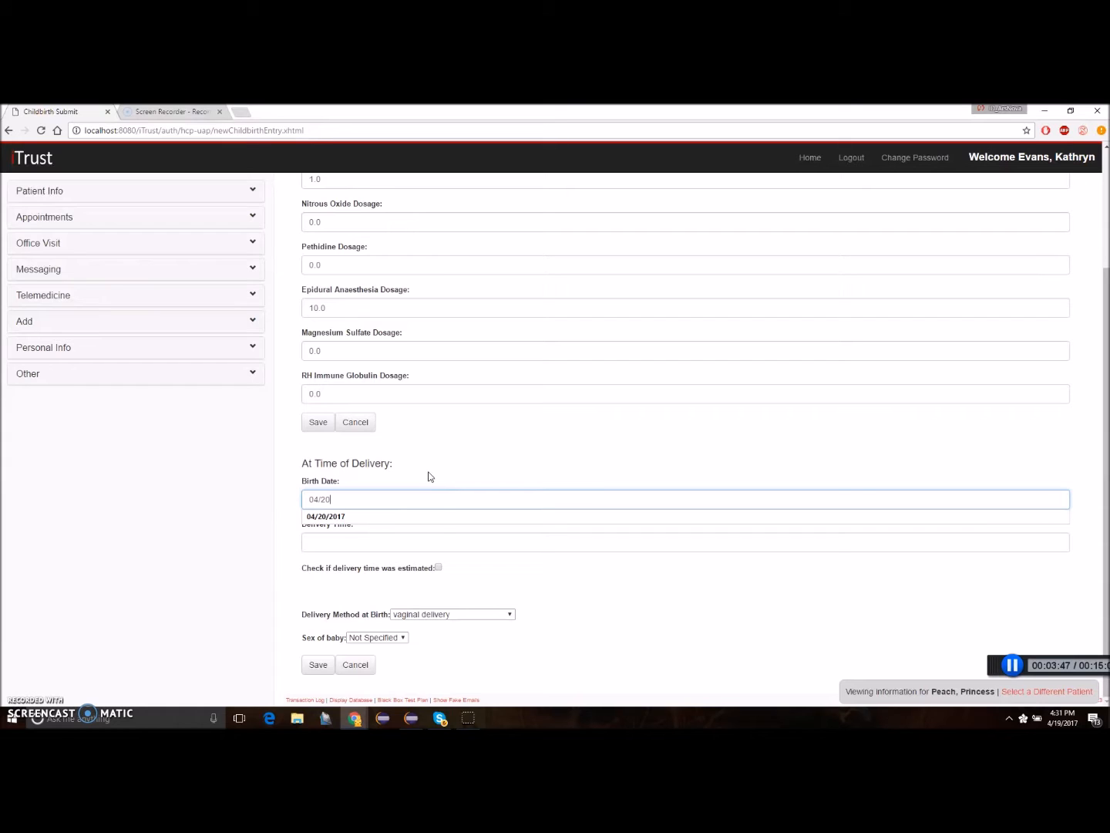
left_click(359, 515)
left_click(349, 542)
type("12:00")
left_click(337, 562)
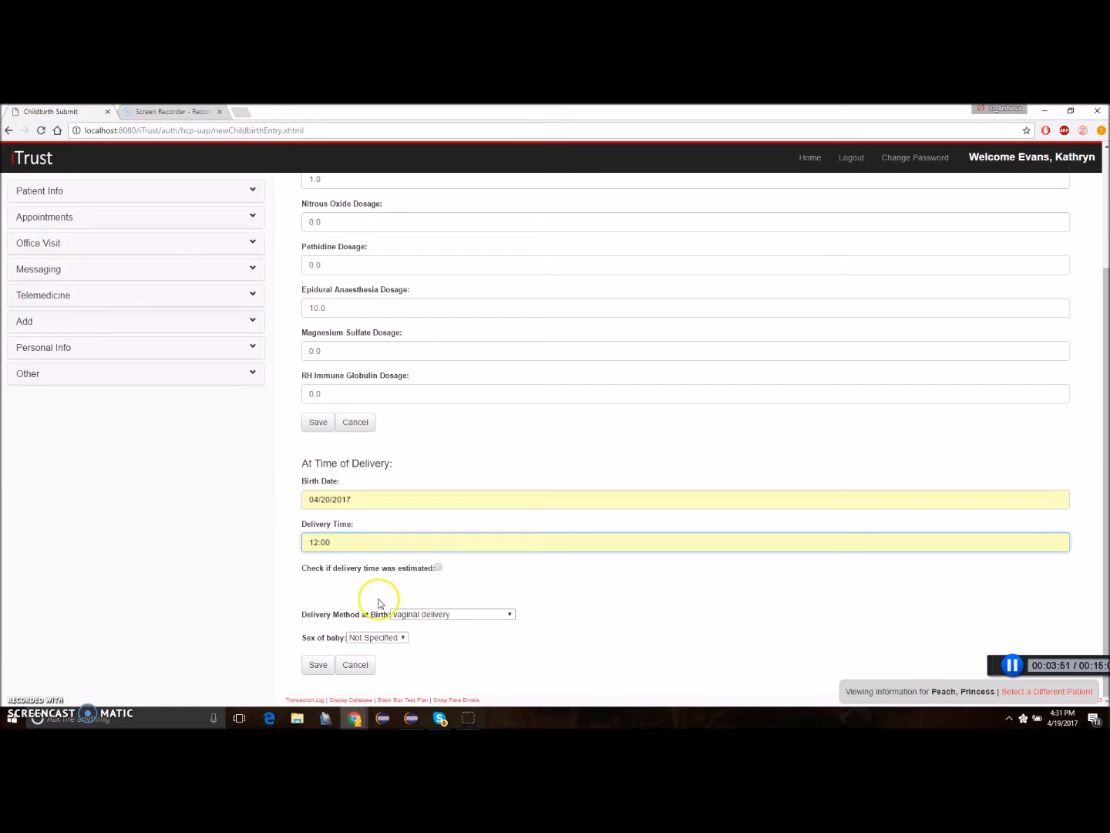
Choose vaginal delivery as the delivery method at birth and Female as the baby's sex, and save the delivery details.
left_click(461, 614)
left_click(436, 625)
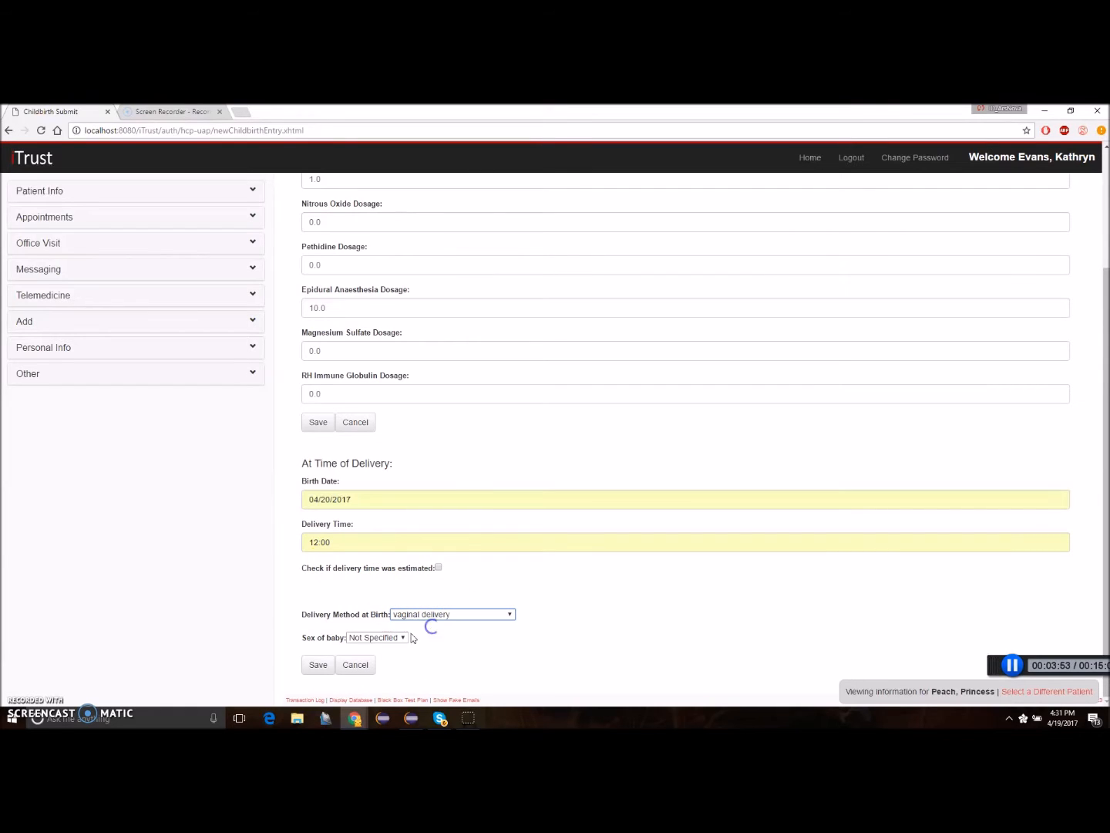
left_click(375, 637)
left_click(362, 659)
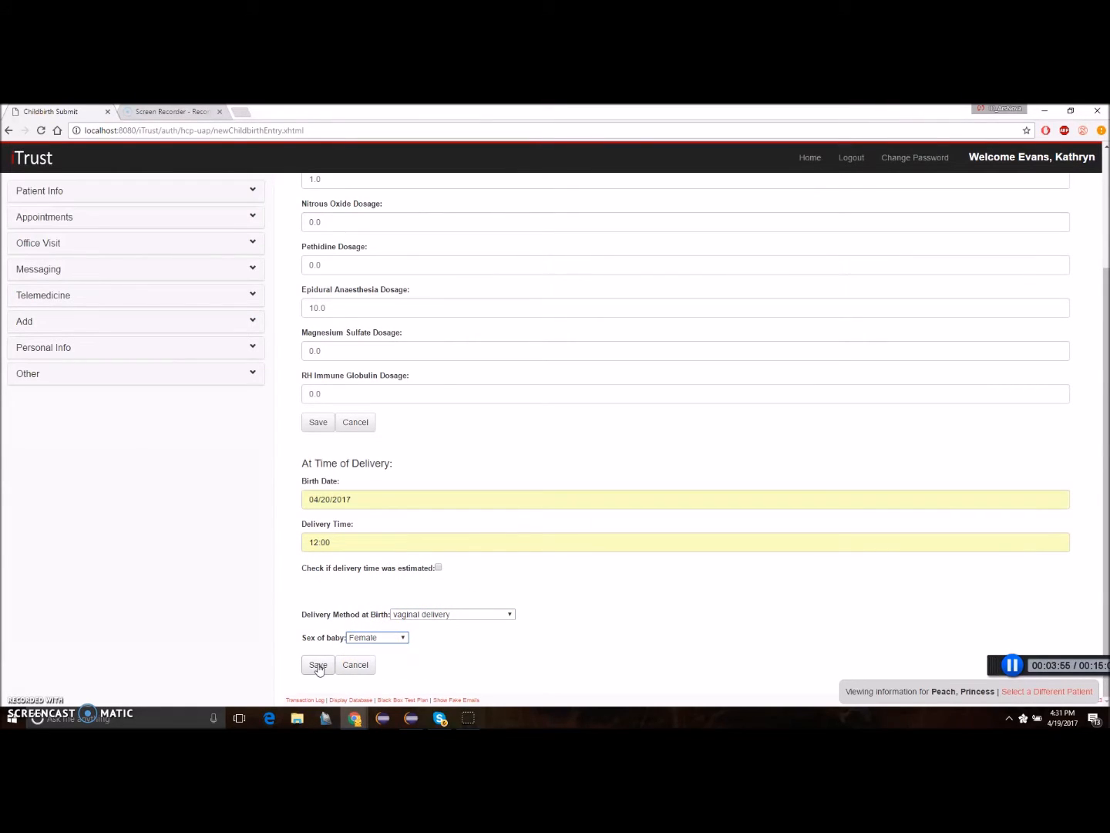
left_click(312, 665)
scroll(635, 602, "down", 3)
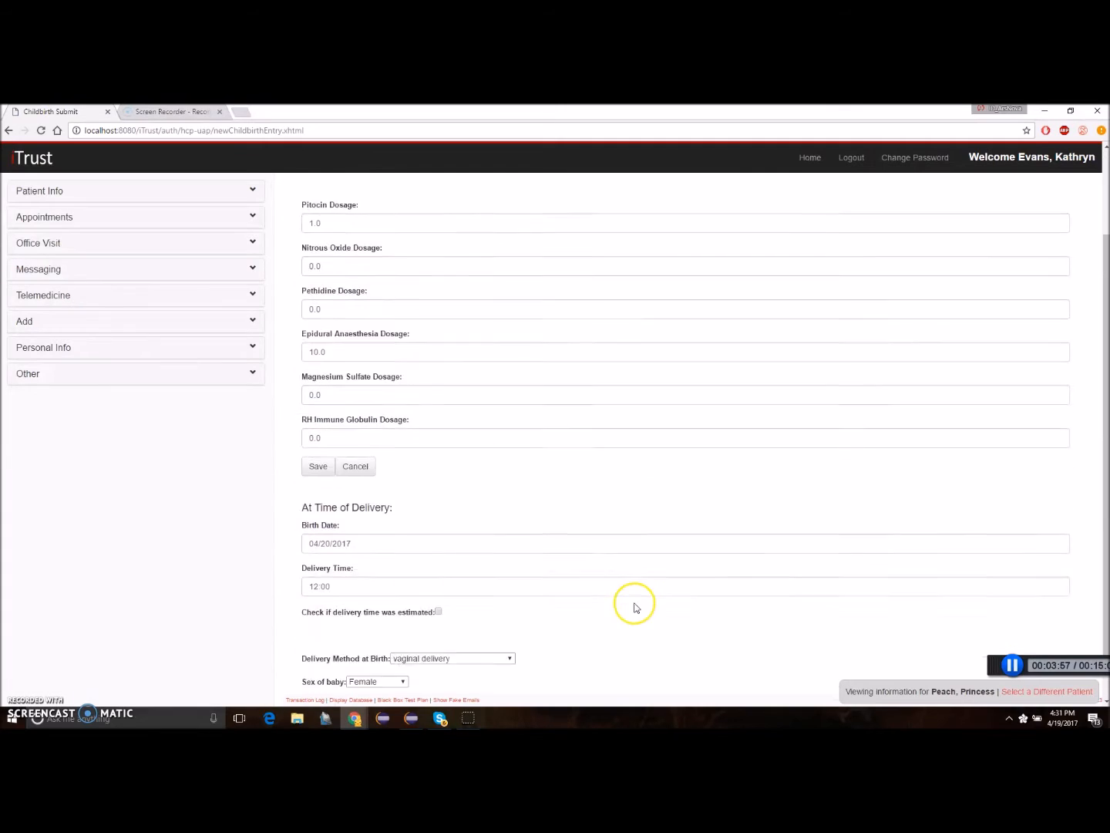
scroll(648, 607, "up", 2)
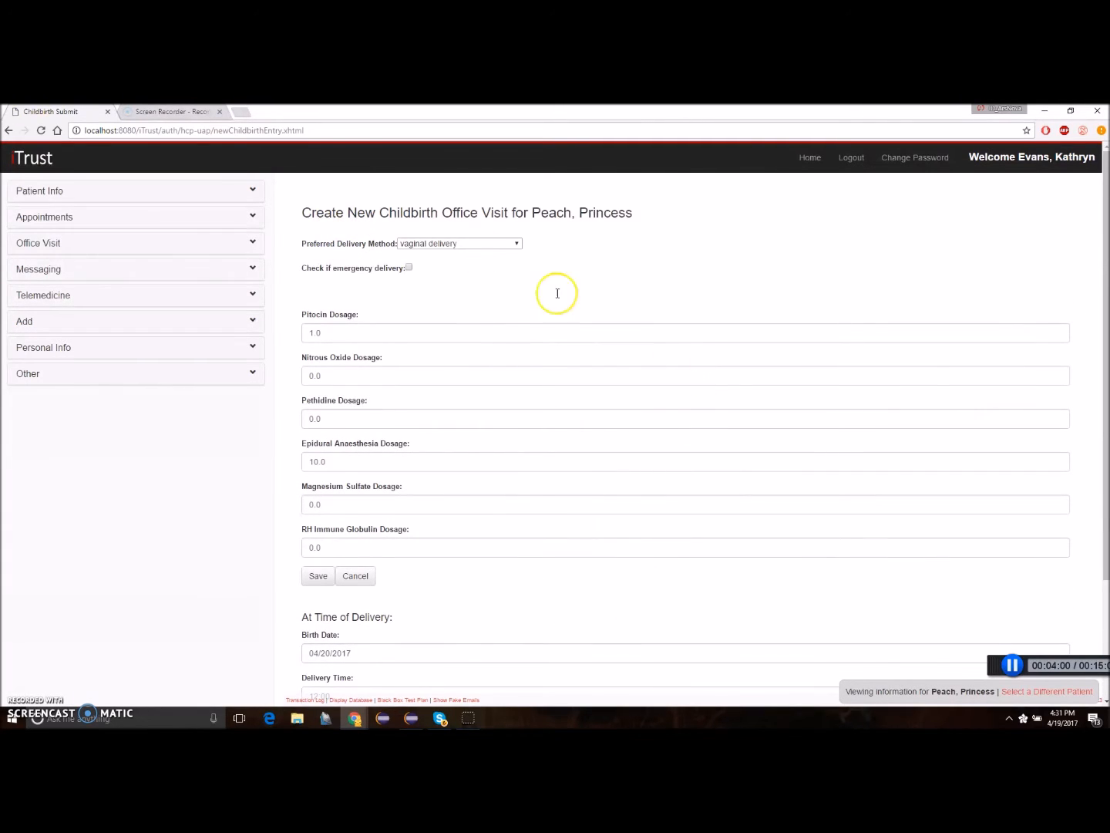
Switch to a different patient by searching the mother's last name and open the newborn's patient information.
left_click(251, 190)
left_click(76, 220)
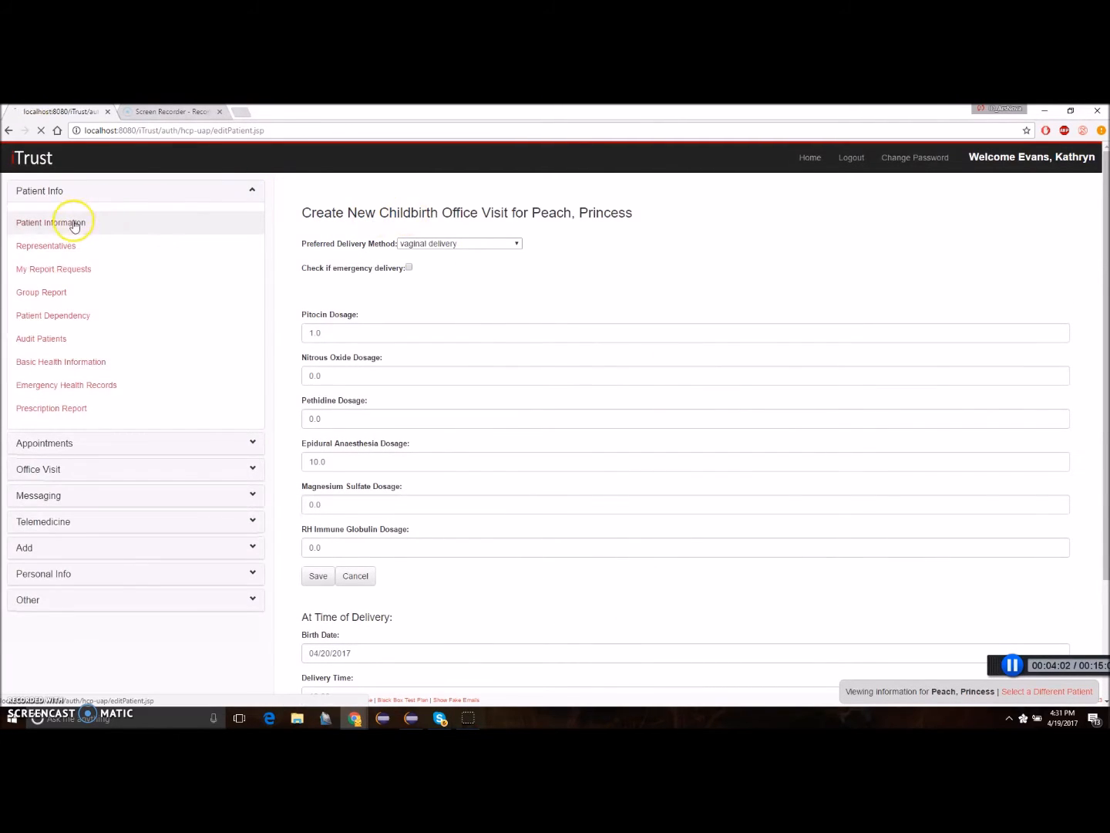
left_click(1039, 692)
left_click(389, 241)
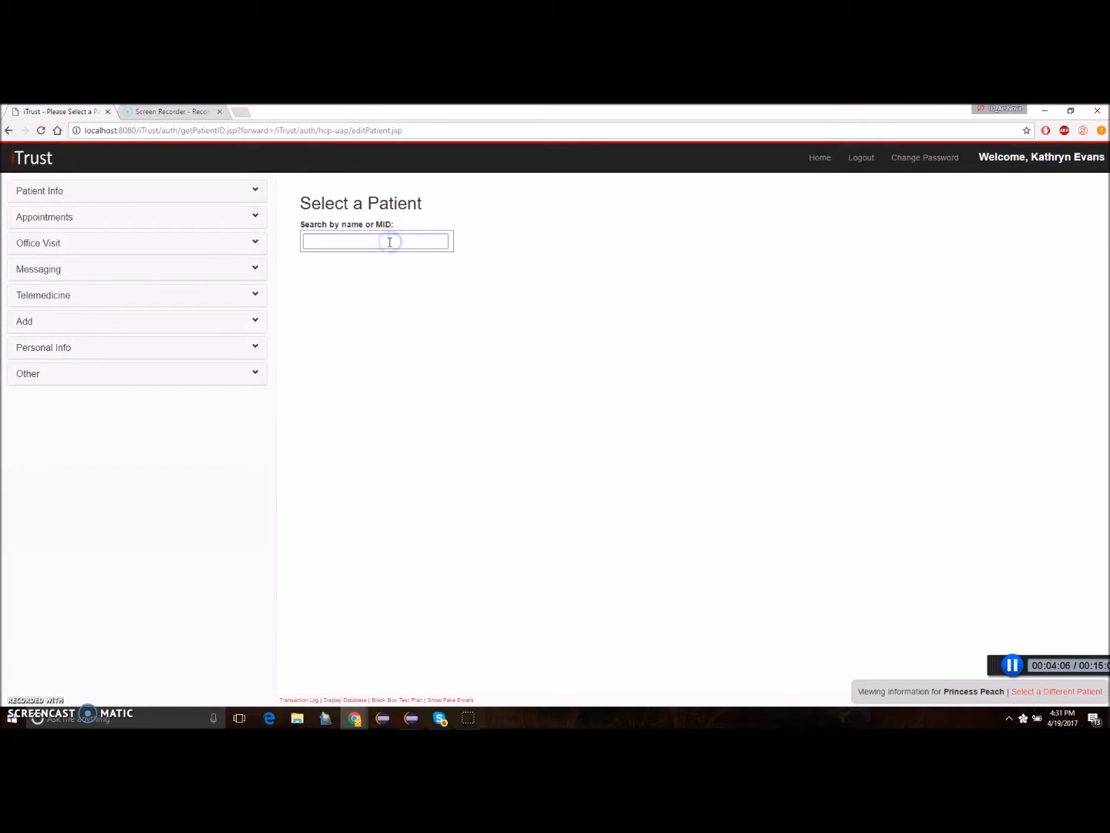
type("peach")
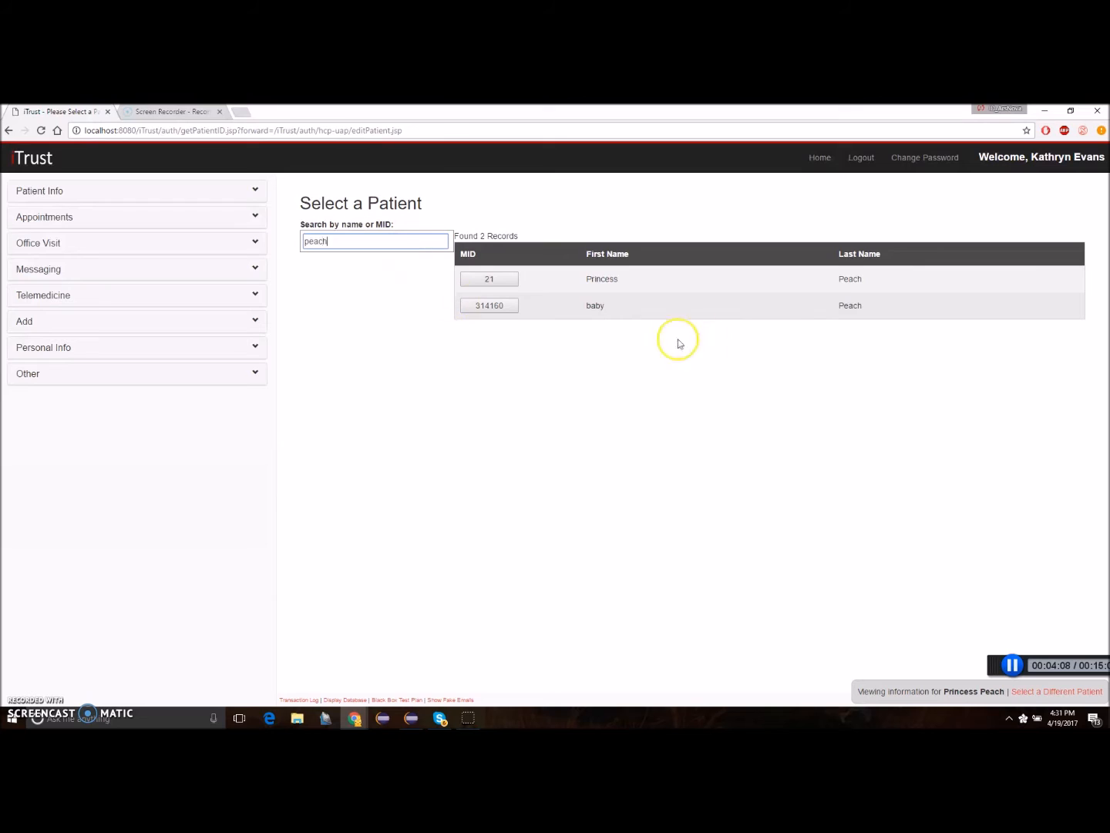
left_click(502, 307)
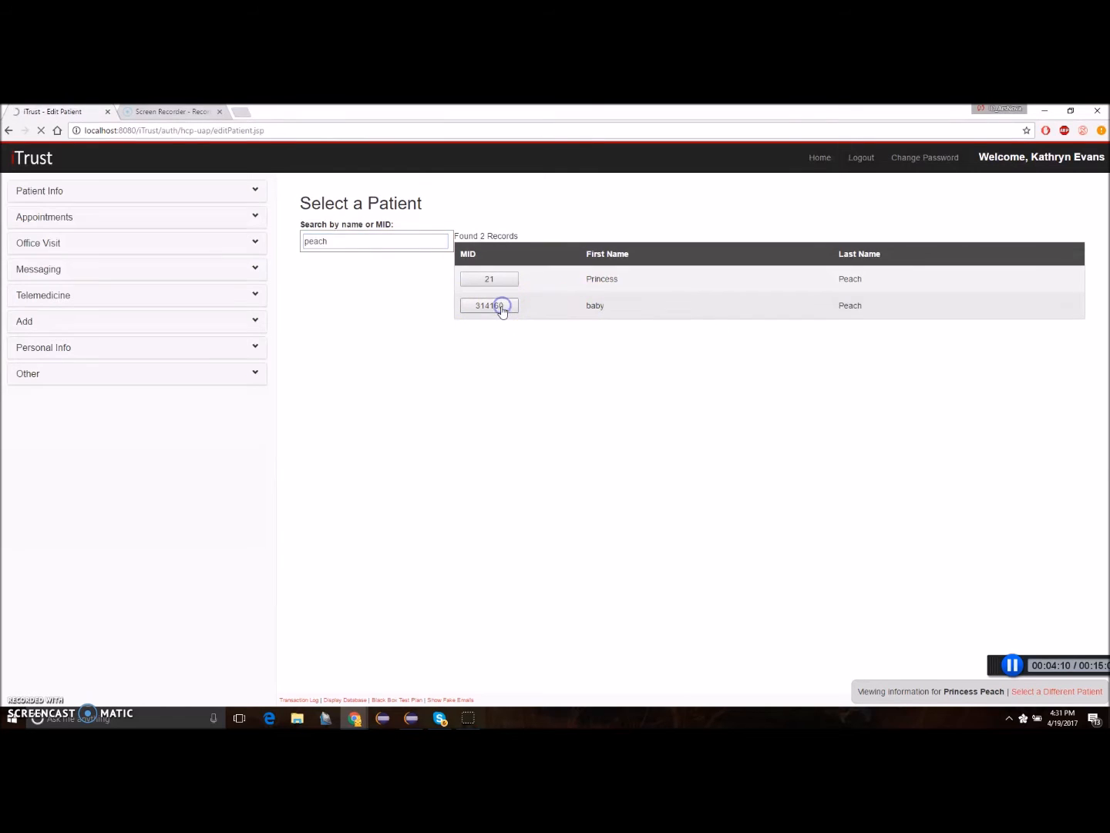
Examine the newborn's demographics, highlighting the first name and e-mail and checking the remaining fields of the record.
left_click_drag(643, 311, 598, 312)
key("shift+Tab")
key("shift+Tab")
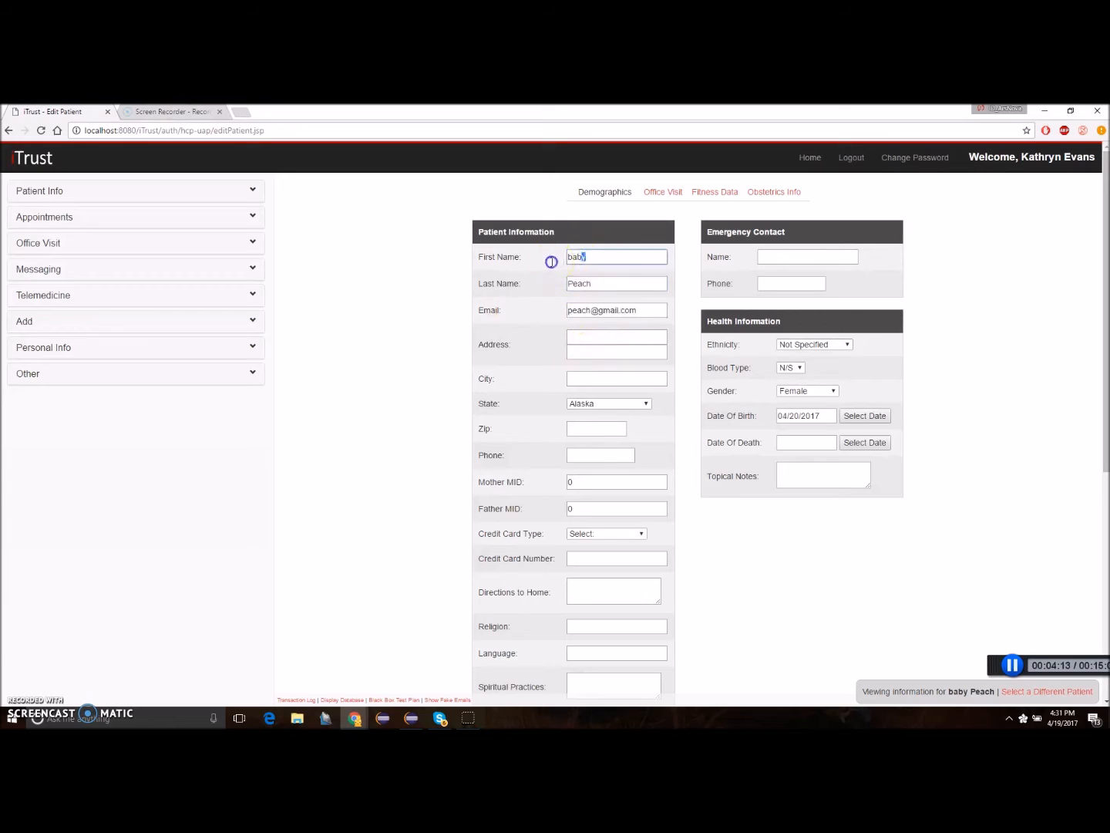
left_click_drag(642, 310, 558, 309)
left_click(584, 284)
left_click(646, 312)
scroll(683, 460, "down", 4)
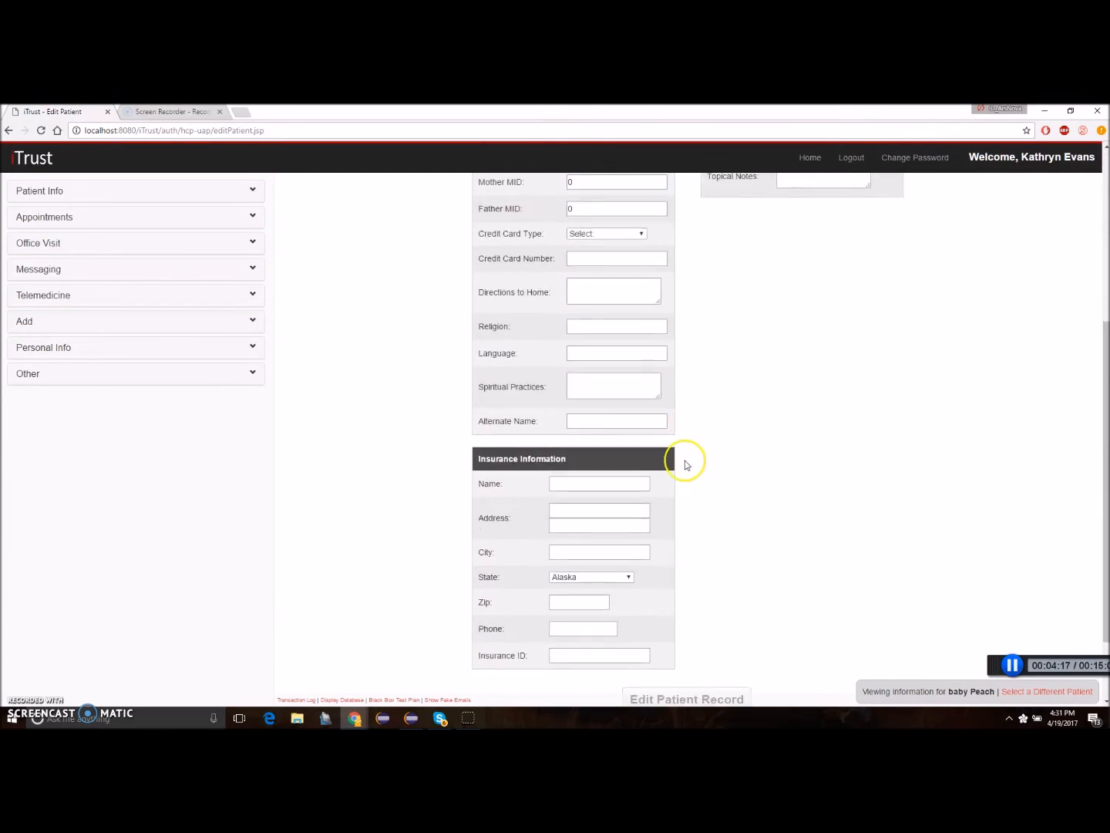
scroll(686, 461, "up", 4)
Switch back to the mother by searching her MID and open her Labor and Delivery Report.
left_click(1033, 692)
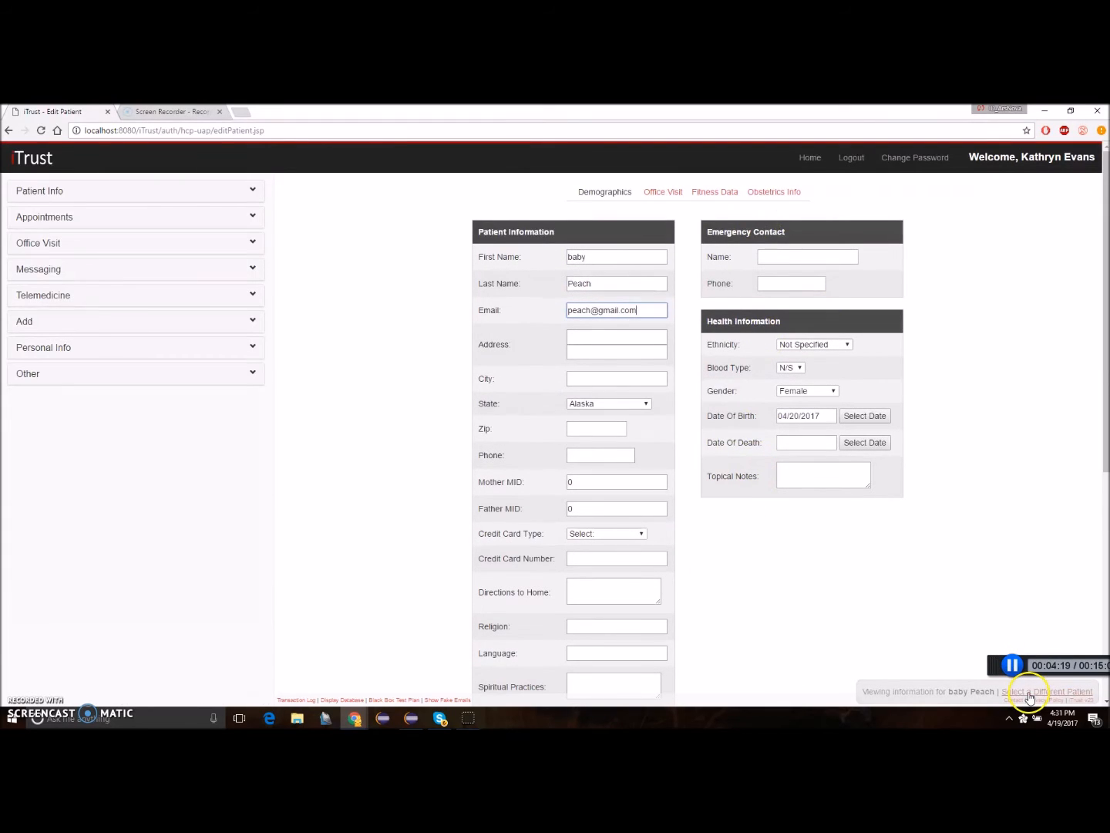
left_click(391, 240)
type("21")
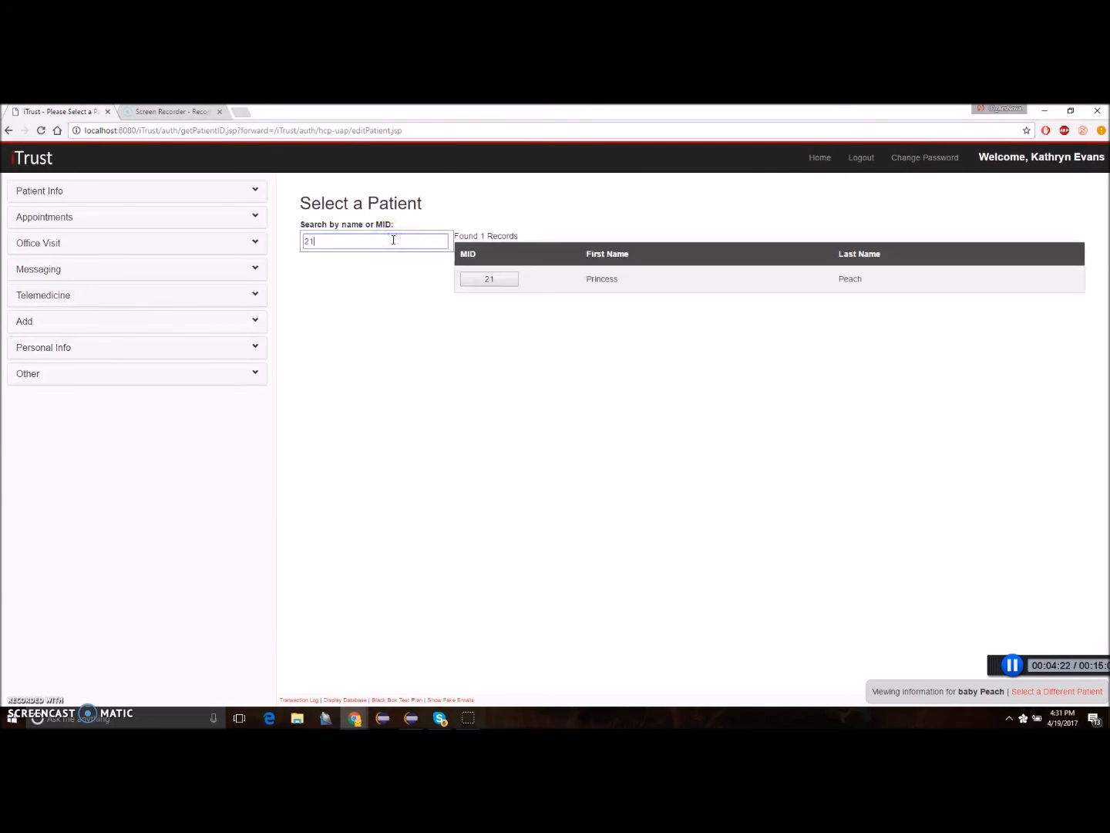
left_click(478, 280)
scroll(320, 322, "down", 3)
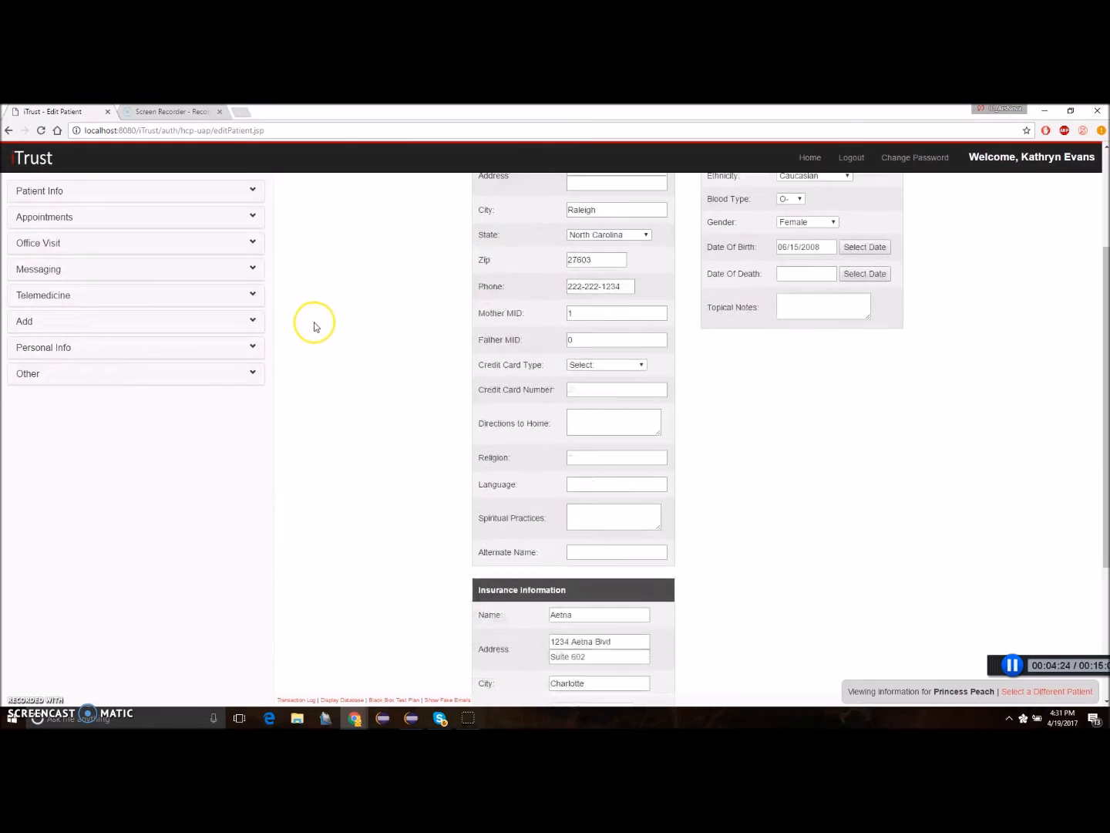
left_click(254, 378)
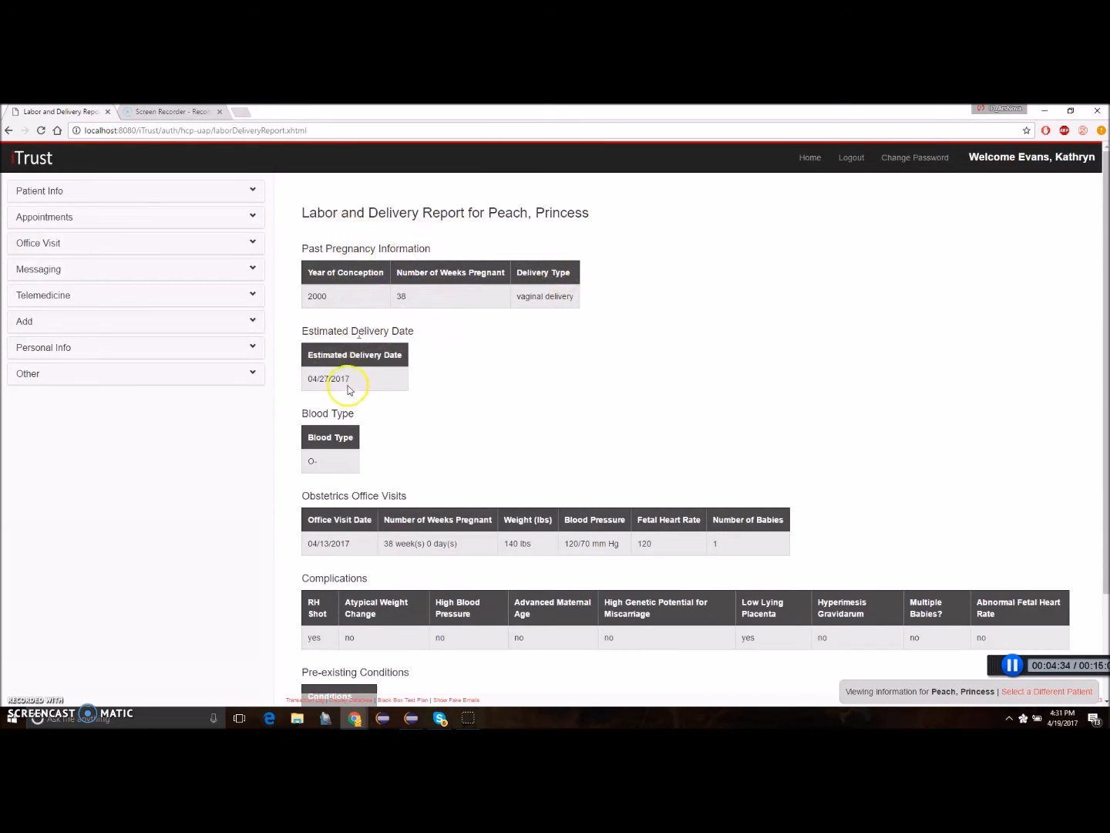
Examine the Labor and Delivery Report, highlighting the obstetrics office visit entry and the RH Shot value under Complications.
scroll(348, 391, "down", 3)
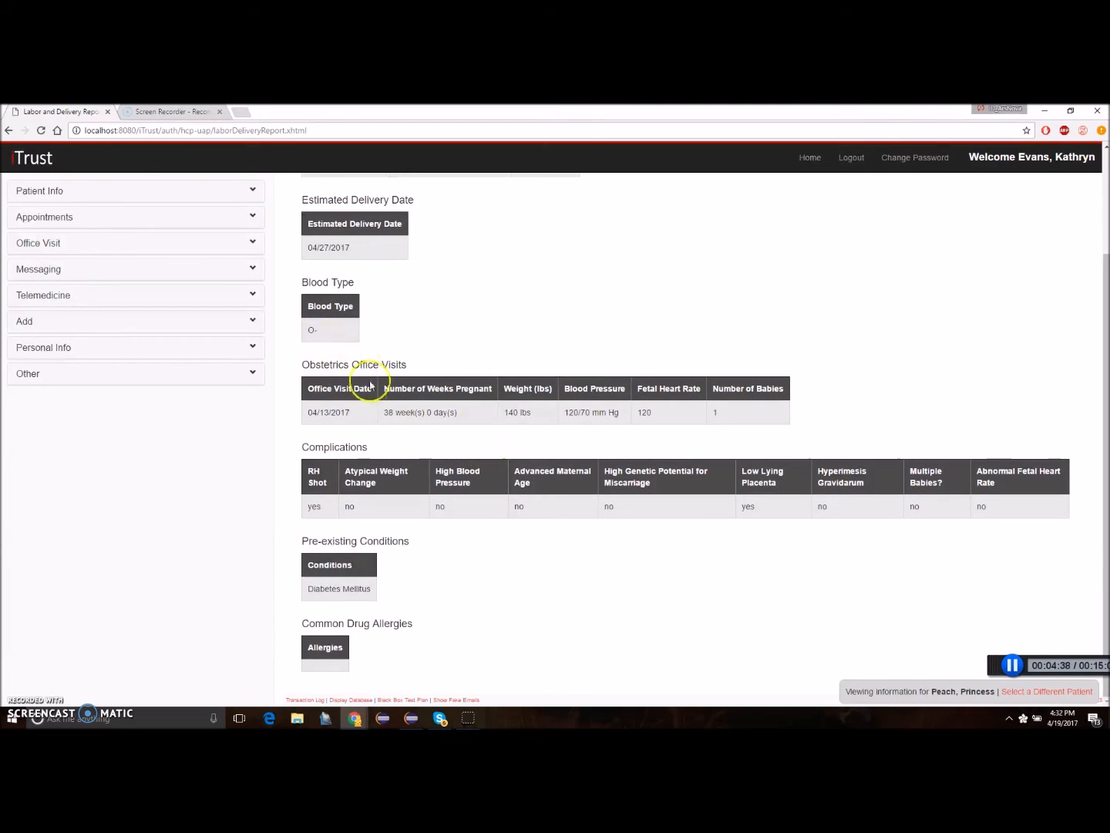
left_click_drag(309, 412, 388, 417)
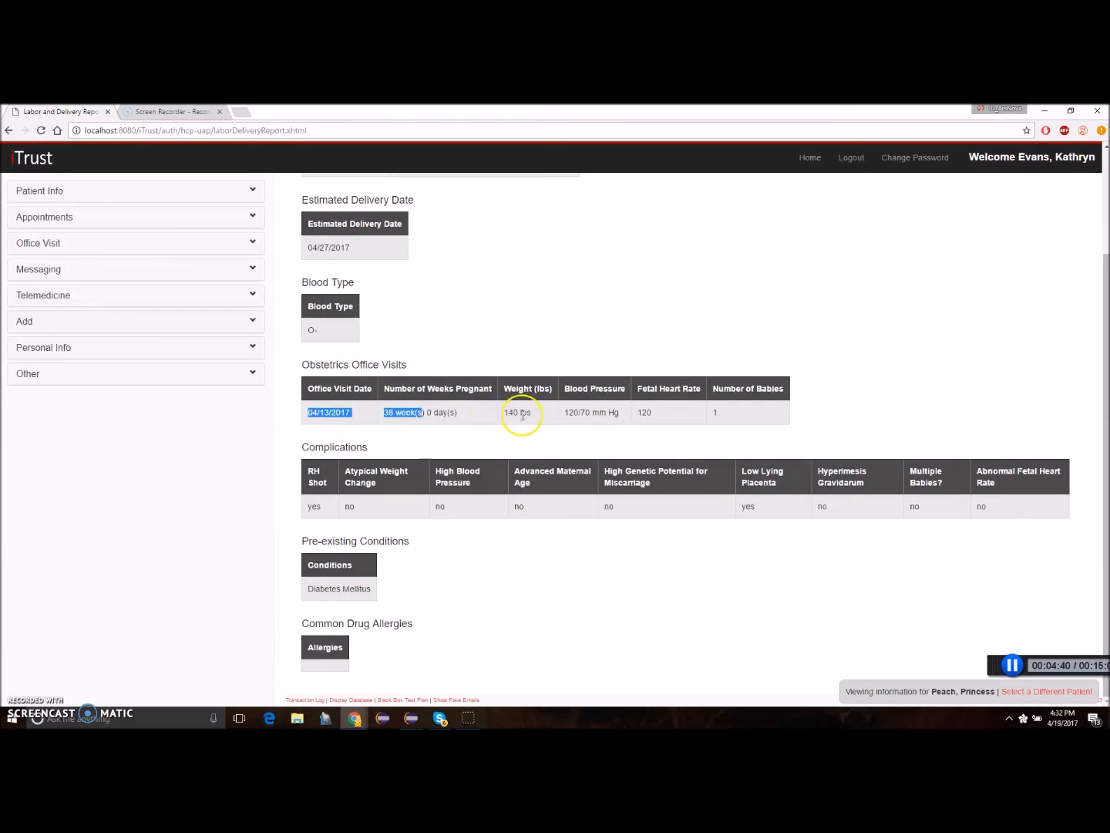
left_click(514, 439)
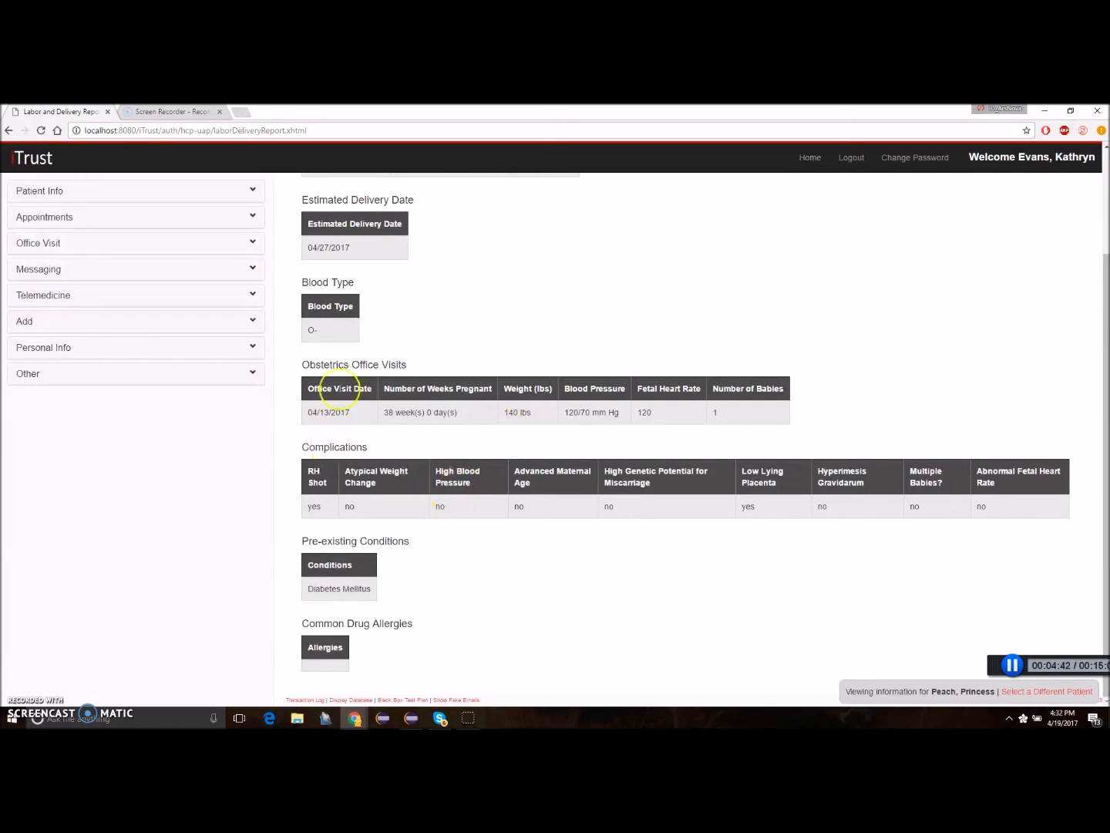
left_click_drag(322, 507, 301, 509)
left_click(462, 536)
scroll(415, 416, "up", 2)
scroll(657, 488, "down", 2)
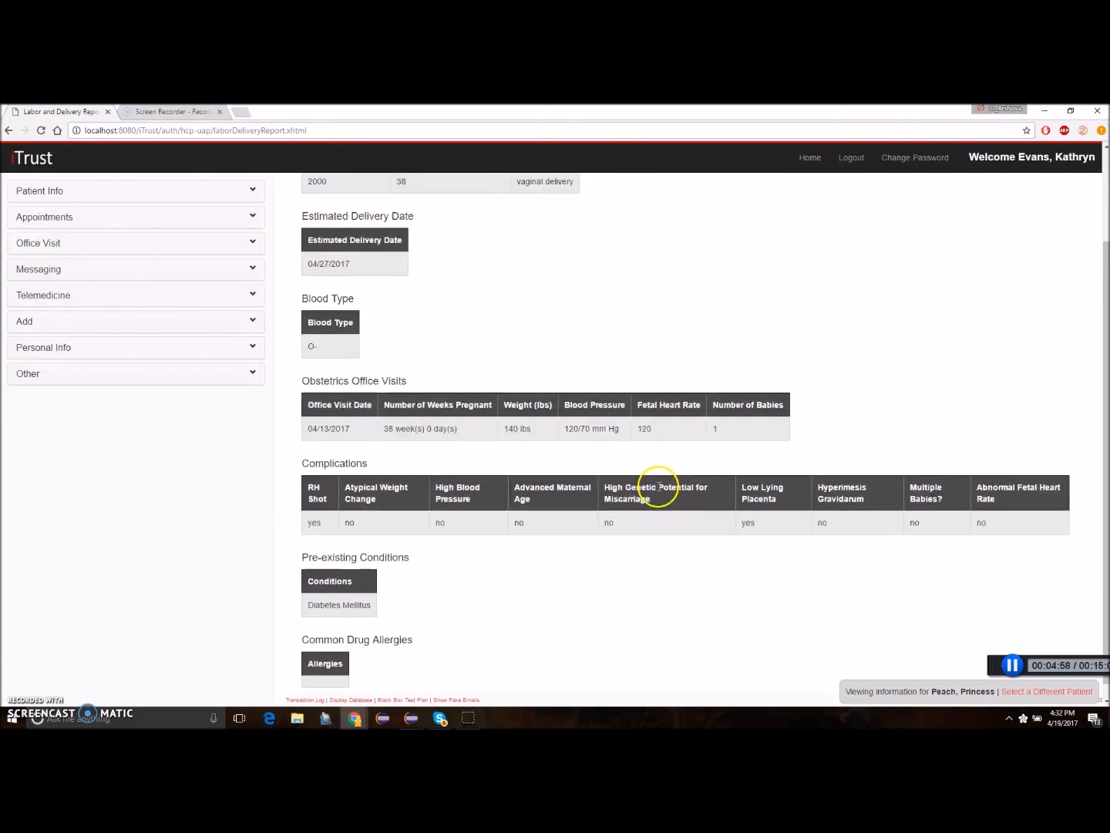